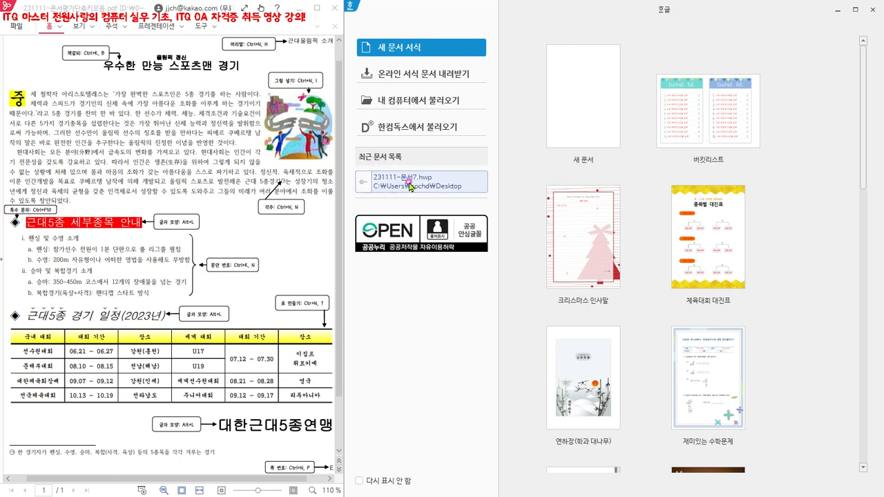
click(415, 187)
click(419, 172)
click(413, 180)
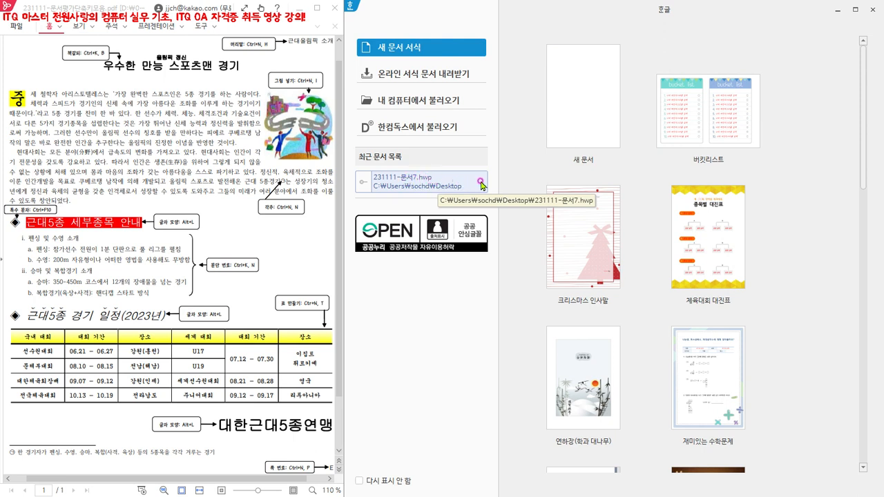
click(500, 161)
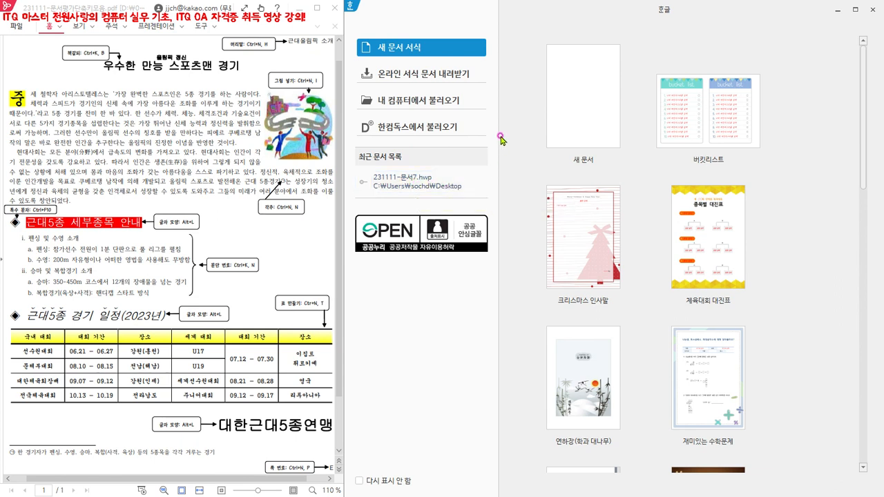
Open the document 231111-문서7.hwp from the desktop folder (바탕 화면).
click(404, 104)
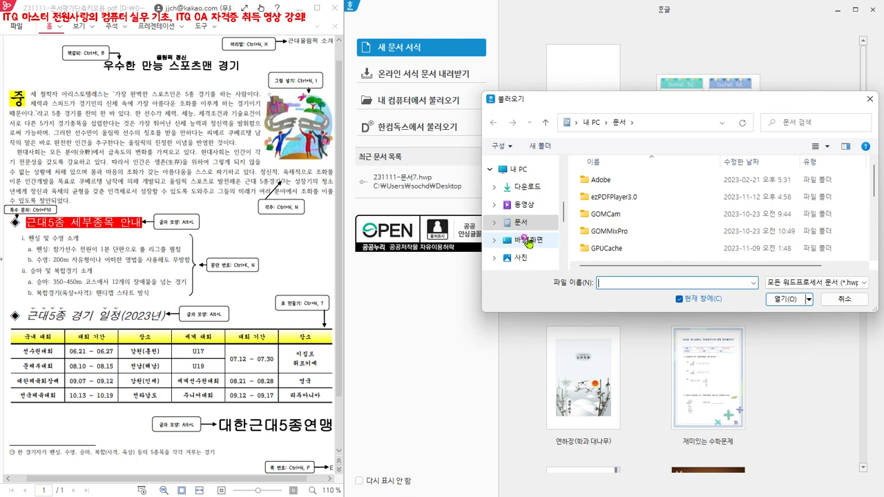
scroll(528, 234, down, 1)
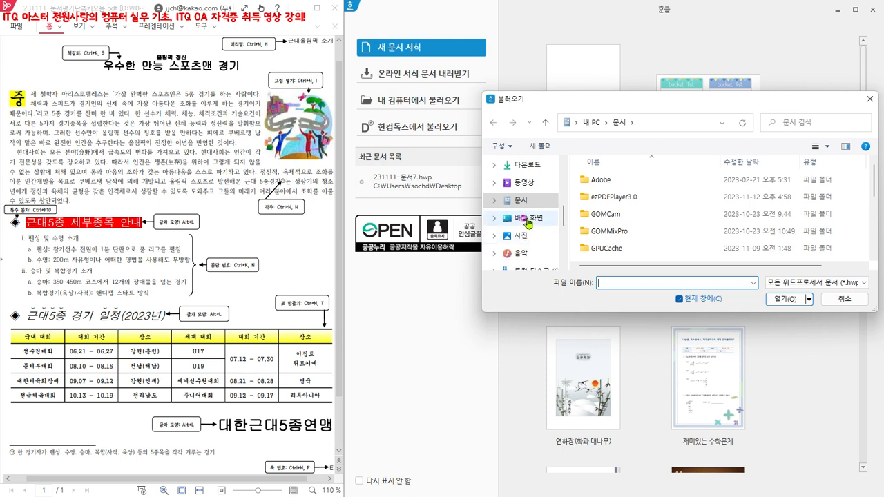
click(528, 219)
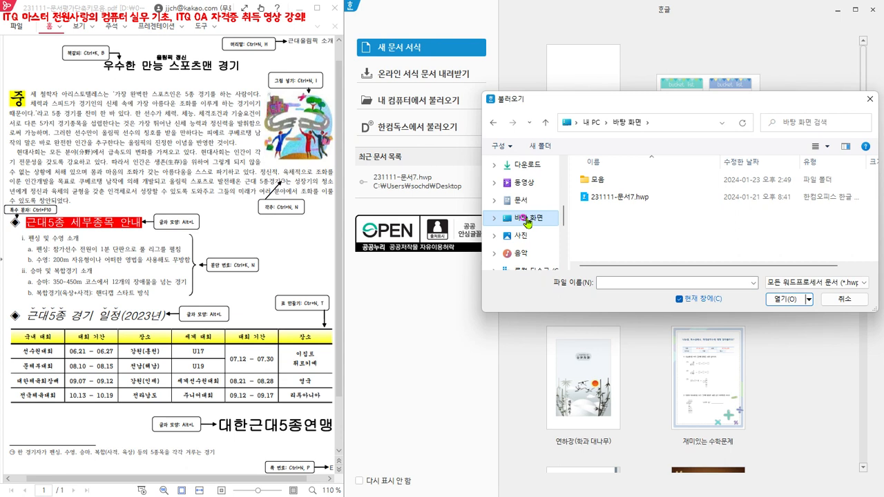
click(625, 198)
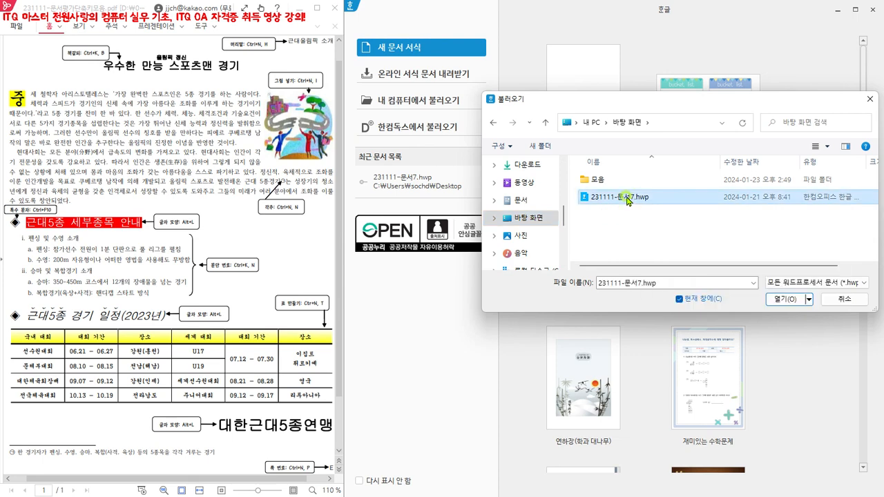
click(787, 300)
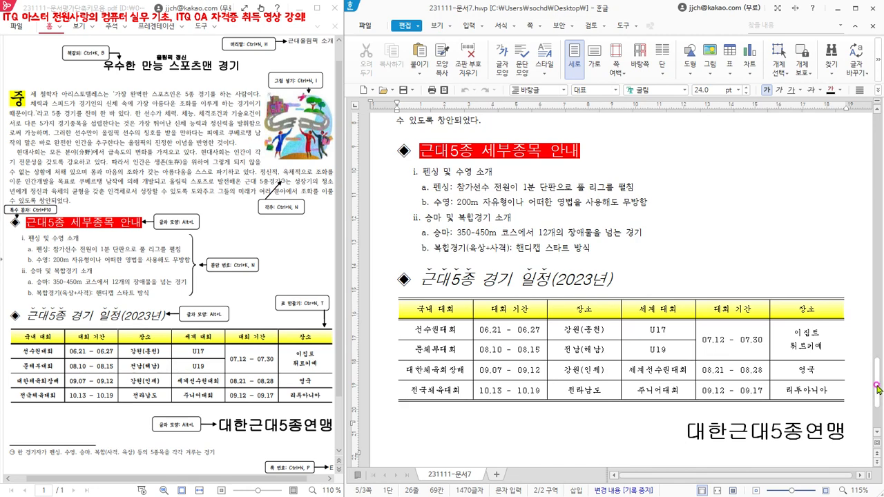
Review the Header/Footer (머리말/꼬리말) settings from the document title with the header type selected, and close them without creating a header.
drag(879, 390, 882, 354)
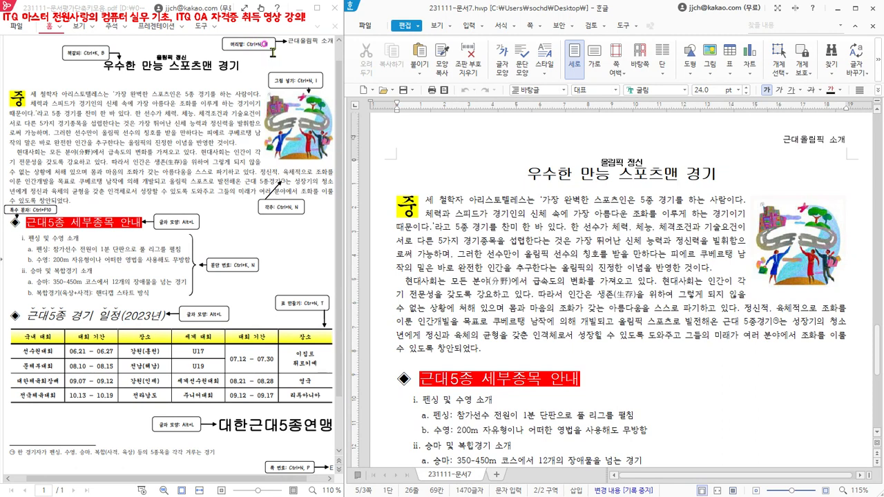
click(520, 170)
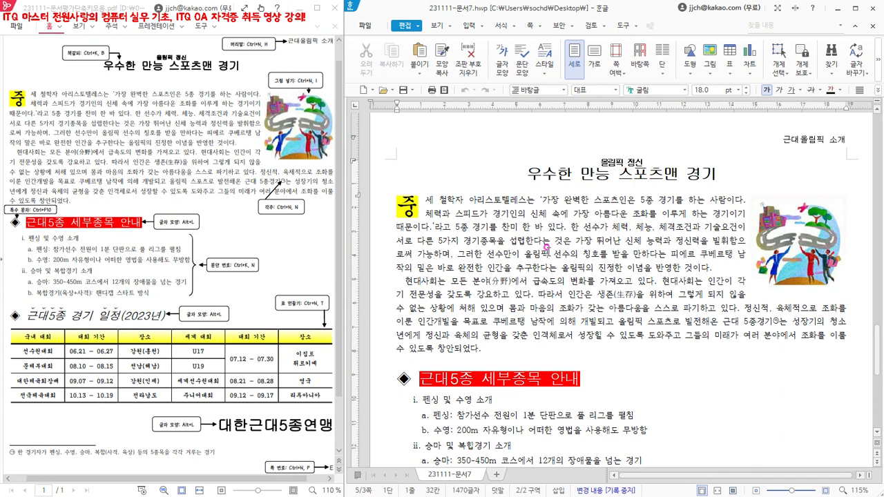
key(ctrl+n)
key(h)
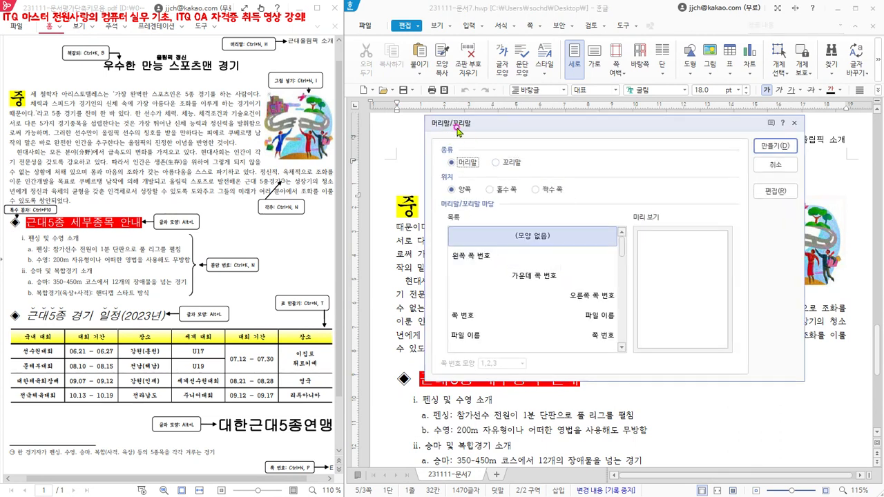
click(462, 164)
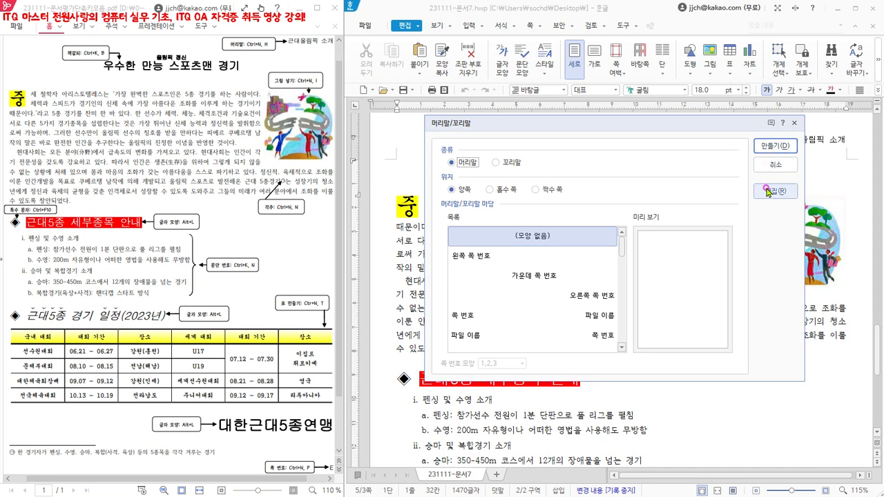
click(794, 124)
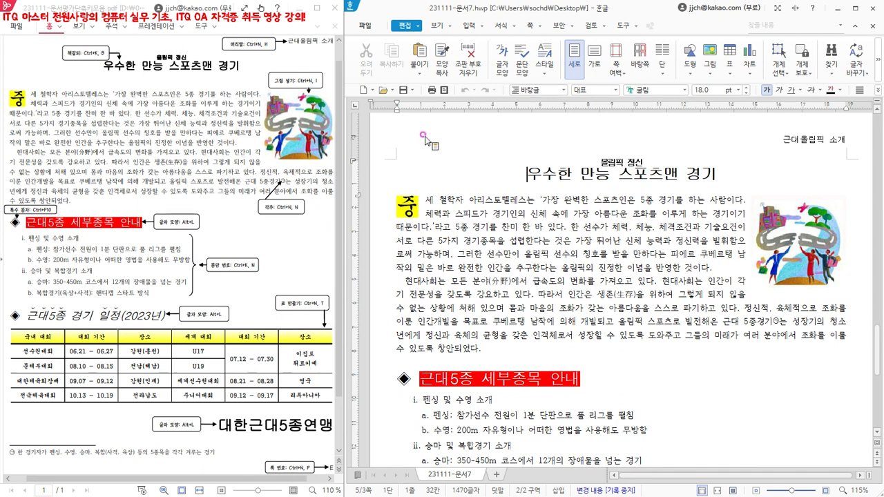
Show and hide the control codes at the document title, and review the existing bookmark 근대5종 without adding a new one.
click(437, 26)
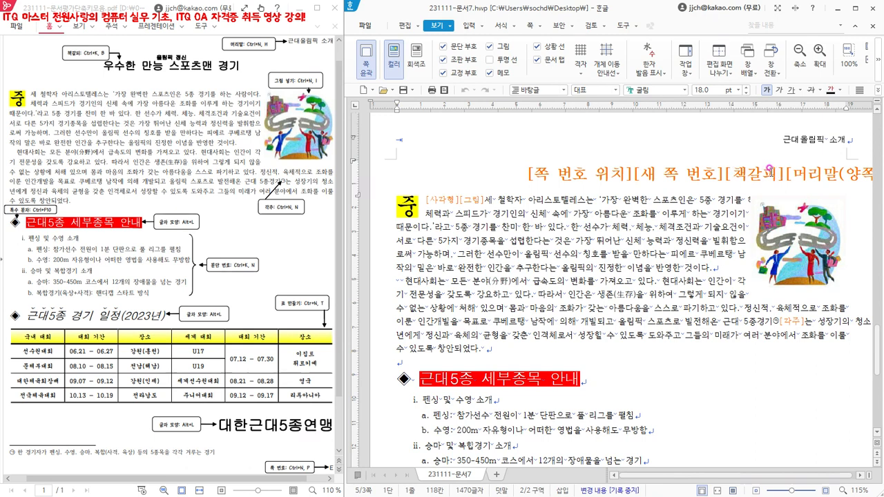
click(443, 59)
click(526, 175)
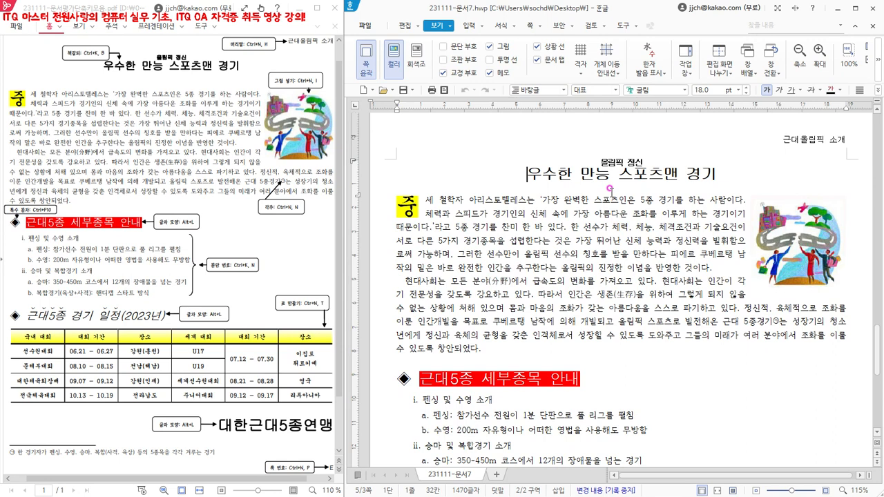
key(ctrl+k)
key(b)
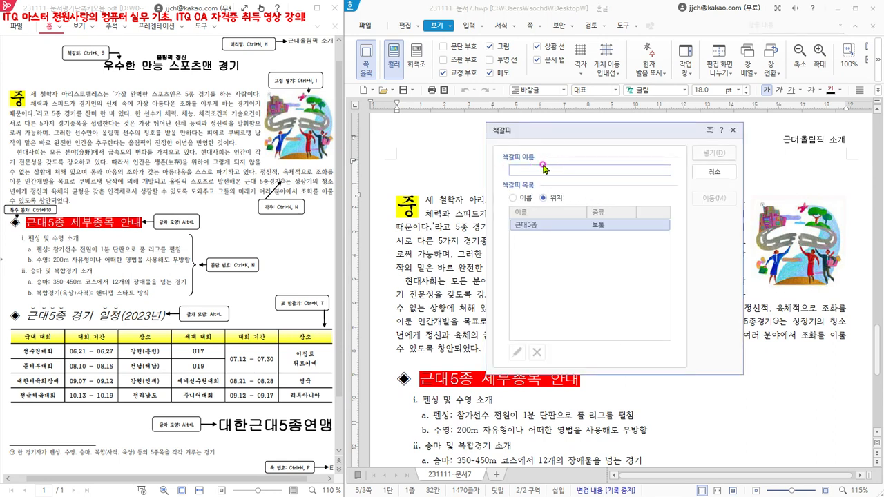
click(534, 227)
click(711, 174)
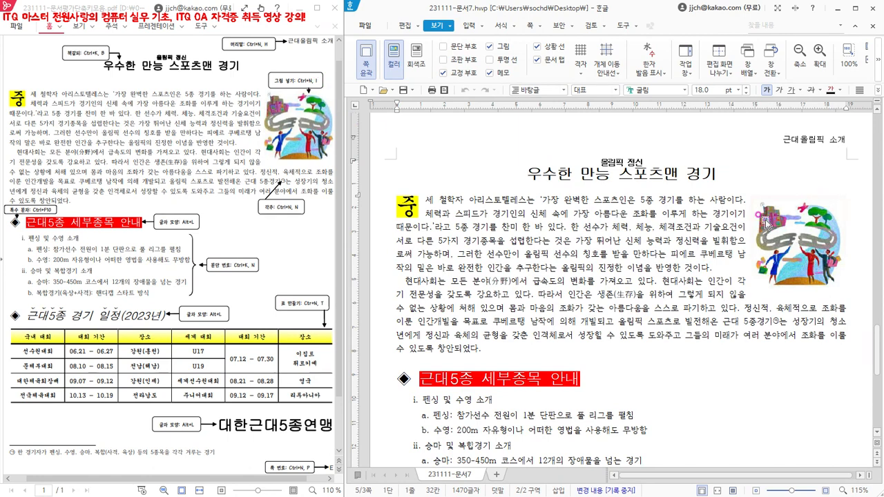
Browse to the ITQ\Picture folder in Documents for a picture to insert into the first paragraph, select 그림4.JPG, and cancel the insertion.
click(745, 200)
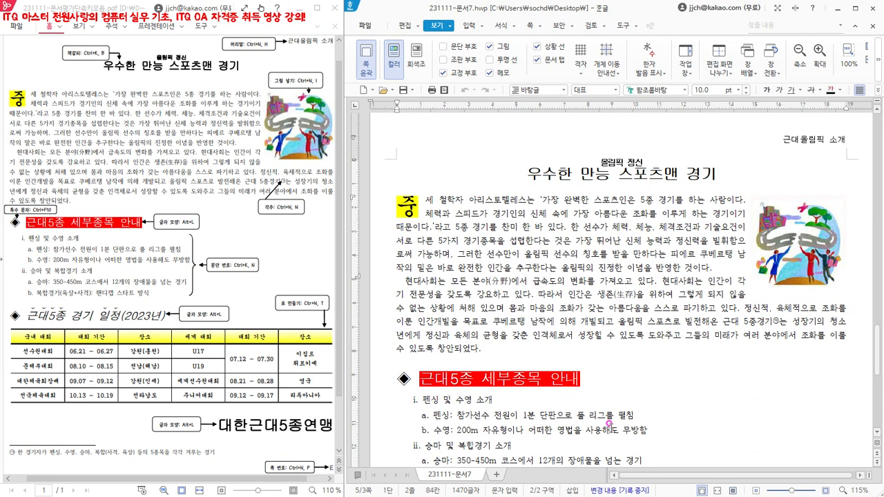
key(ctrl+n)
key(i)
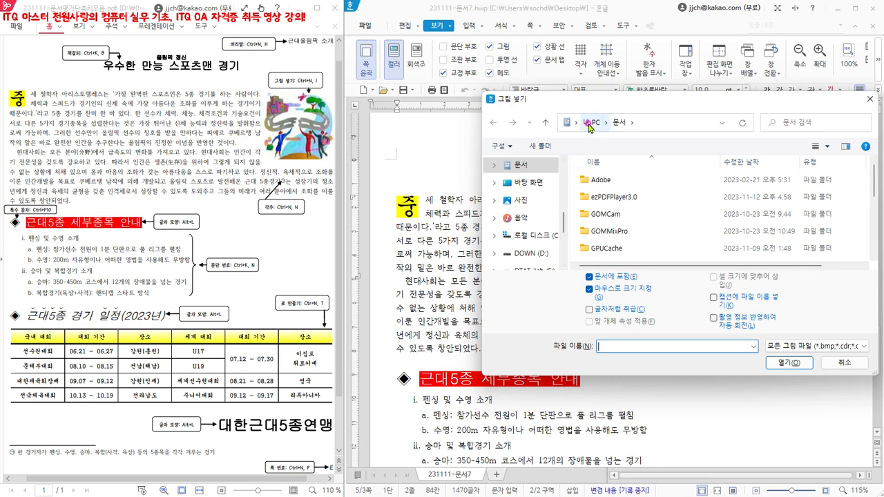
scroll(564, 220, up, 3)
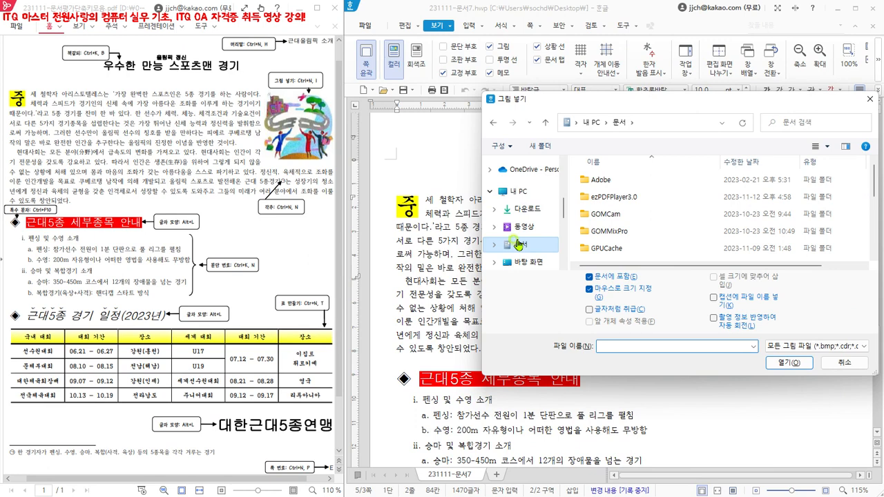
scroll(606, 237, down, 5)
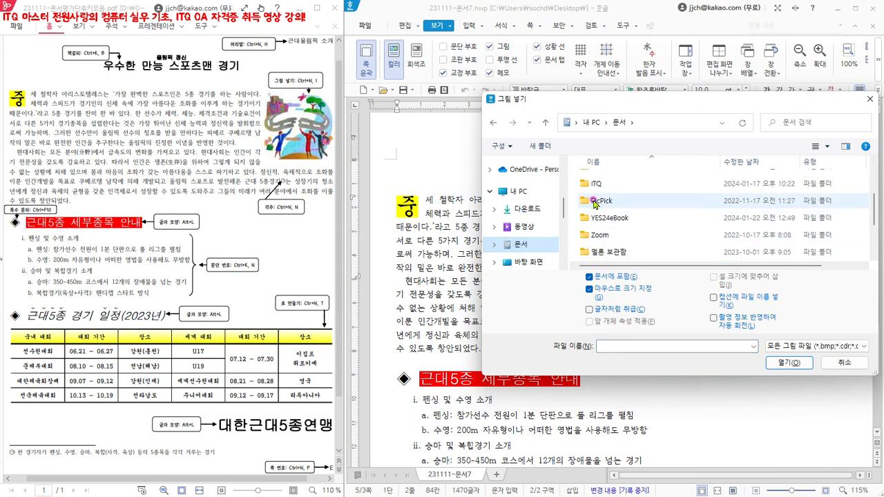
click(590, 187)
double_click(590, 188)
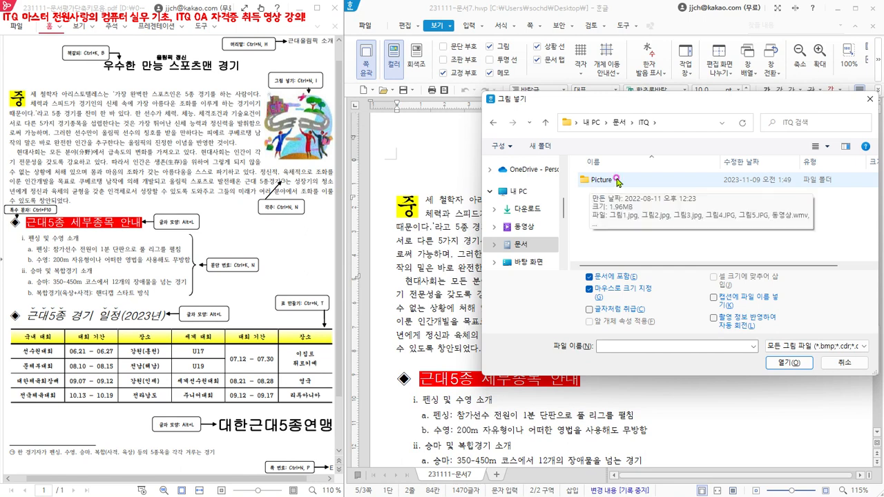
double_click(590, 181)
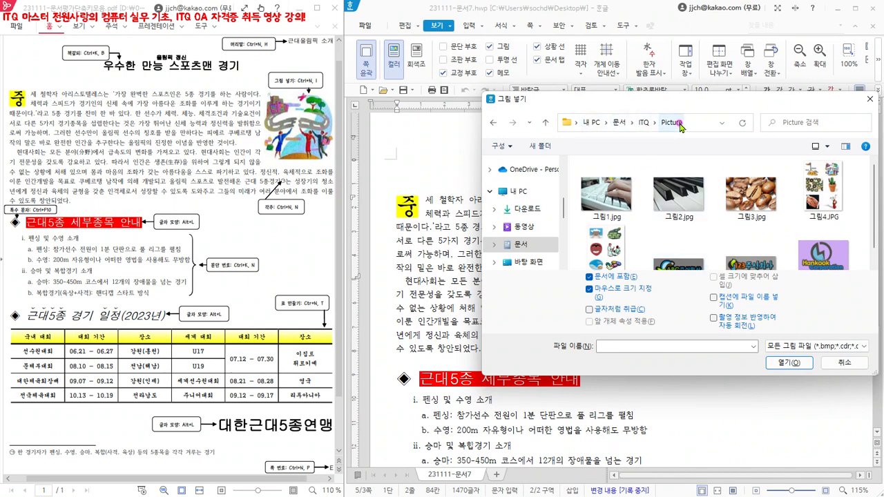
click(822, 191)
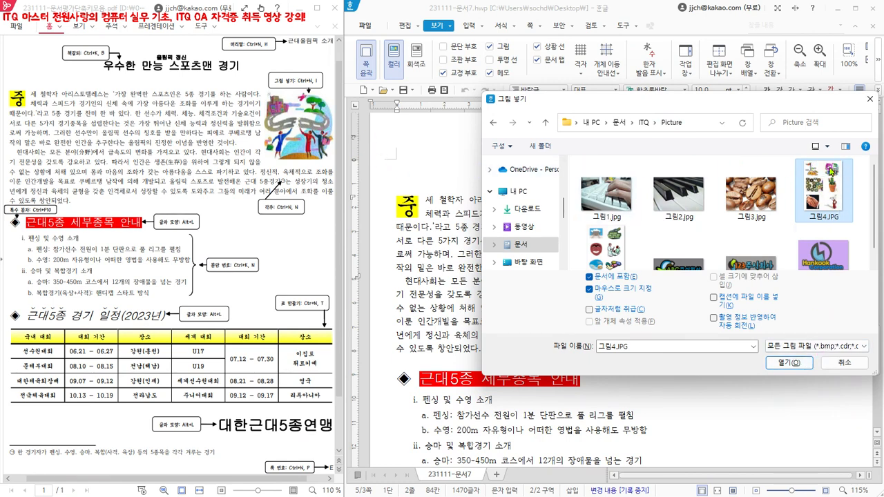
click(855, 368)
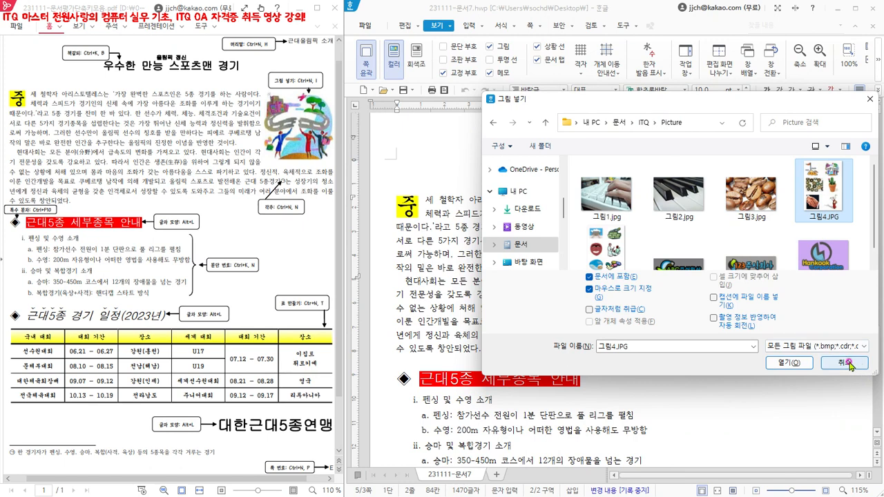
click(849, 366)
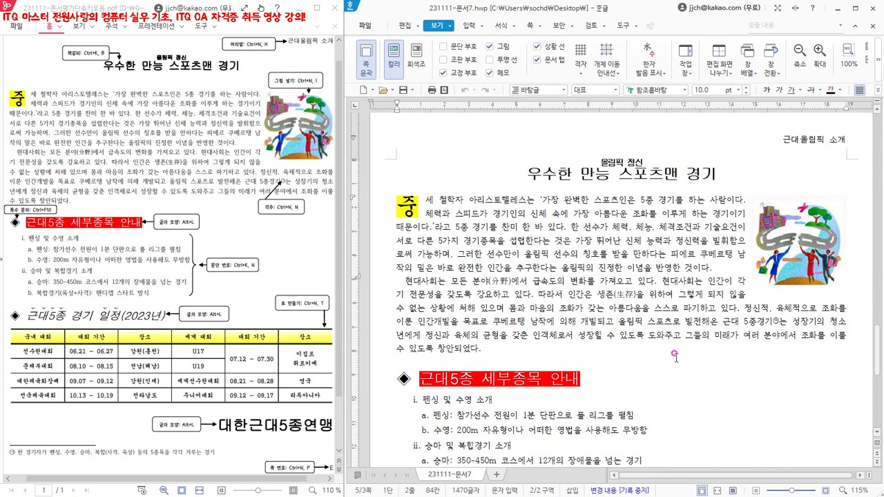
Insert a new footnote at the existing footnote mark after 근대 5종경기 in the second body paragraph, and undo it.
scroll(676, 358, down, 6)
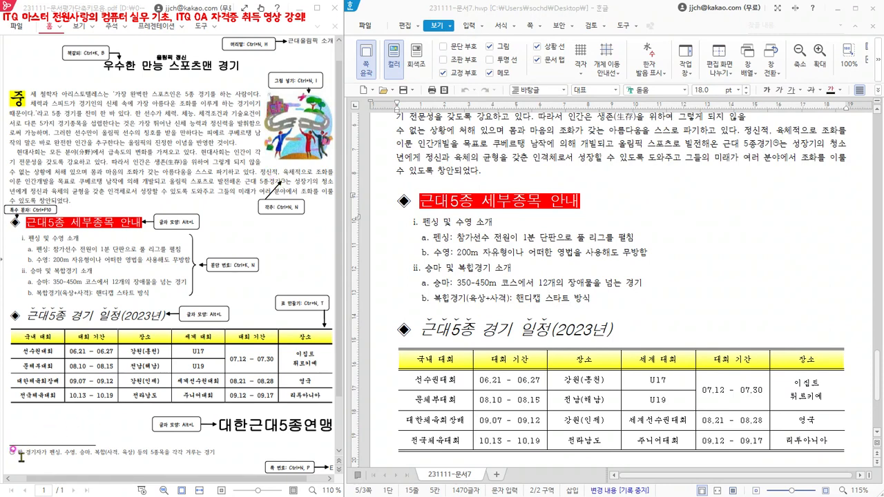
click(766, 143)
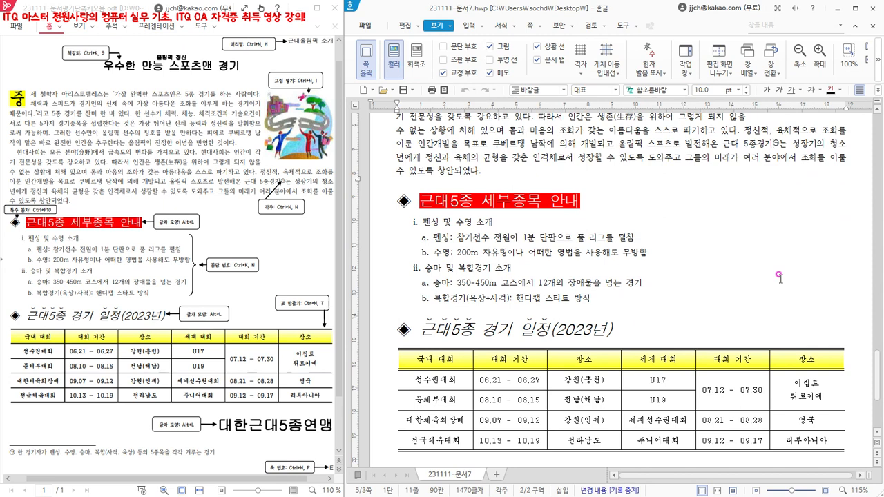
key(ctrl+n)
key(n)
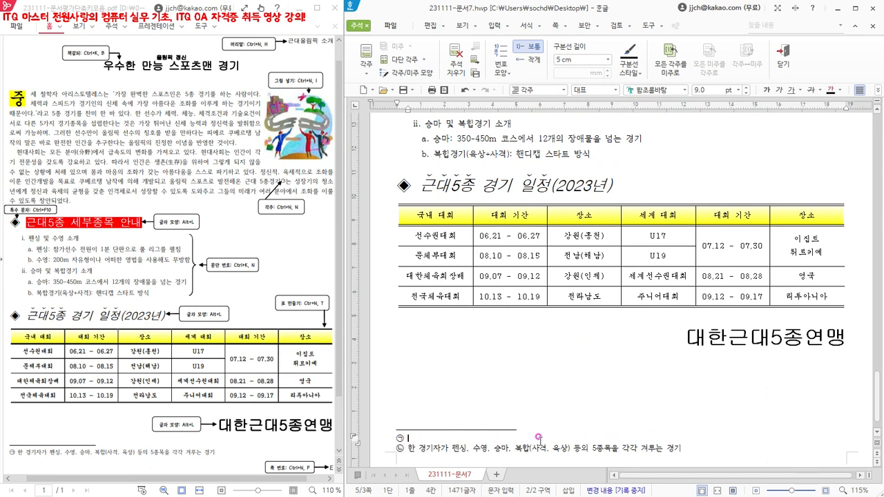
click(465, 90)
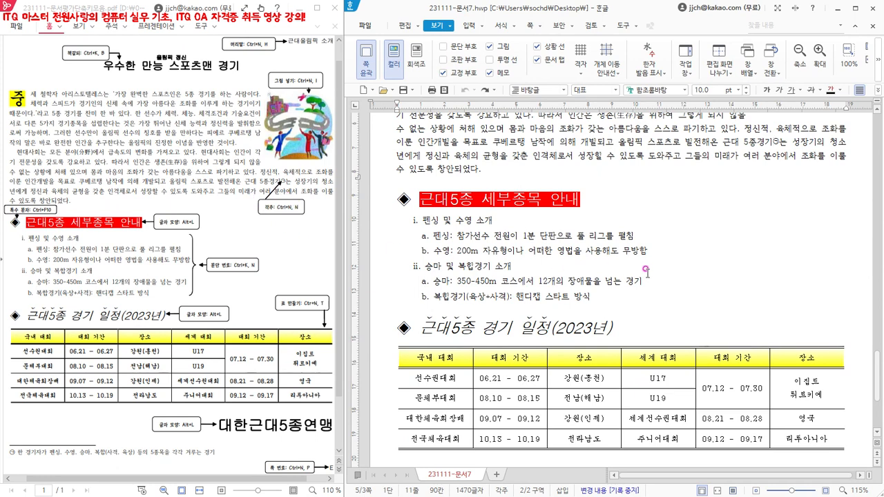
Examine the full-width general symbols (전각 기호(일반)) in the character map for the ◈ mark before the first heading, and close it without inserting.
click(589, 199)
drag(393, 199, 405, 200)
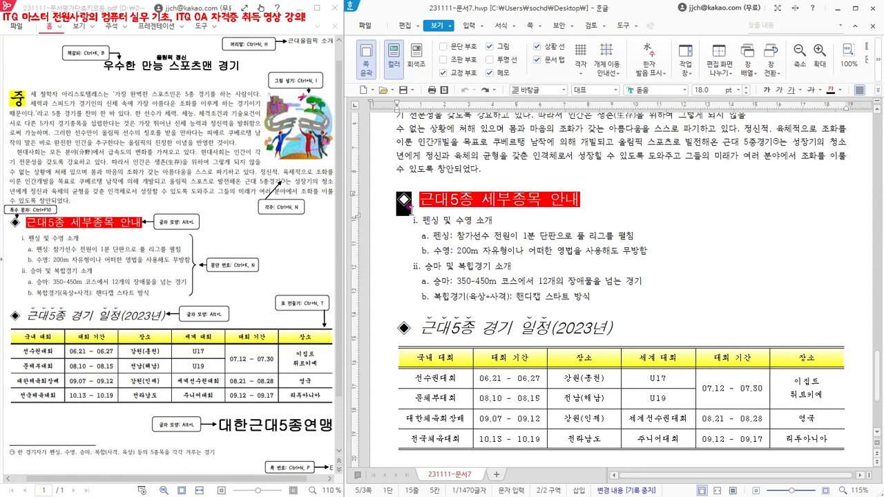
click(411, 199)
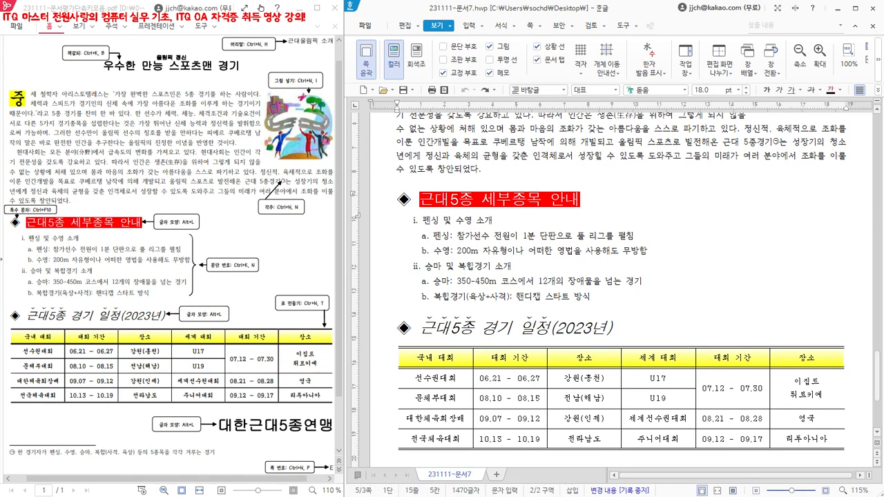
key(ctrl+F10)
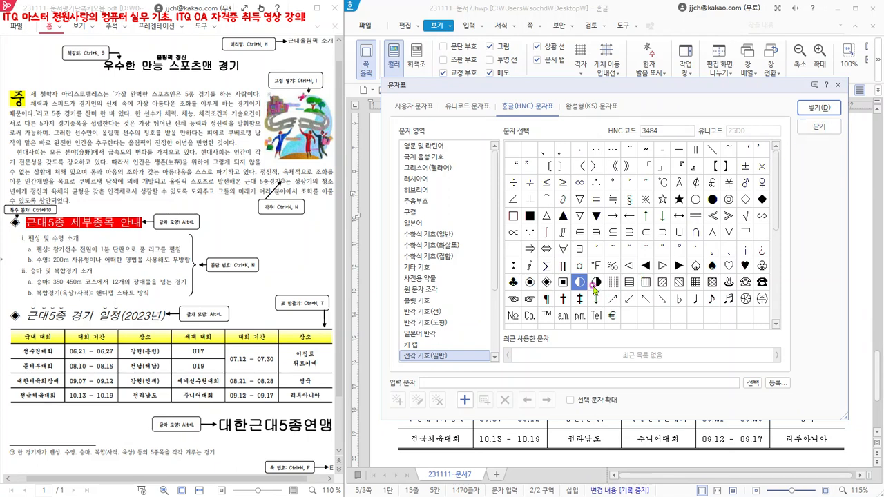
click(820, 126)
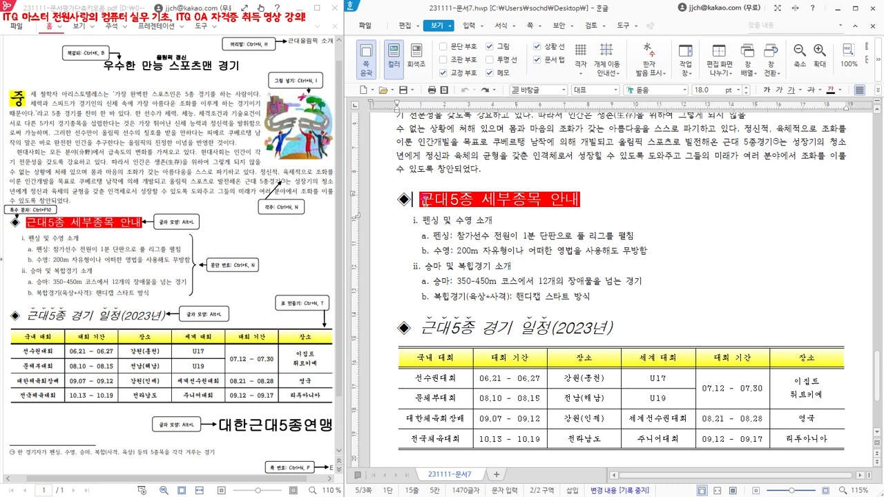
Highlight in turn the two ◈ section headings and the closing line 대한근대5종연맹 as the character-formatted texts.
drag(422, 196, 592, 197)
click(592, 197)
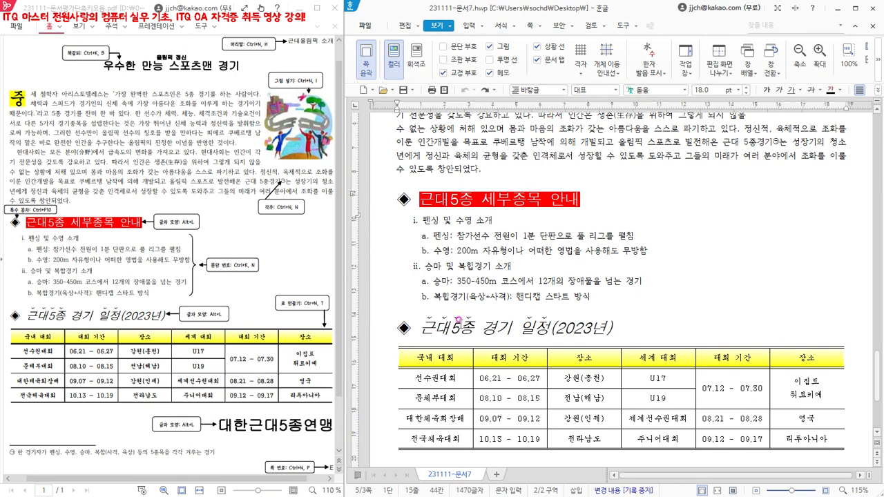
drag(420, 330, 621, 350)
scroll(781, 470, down, 3)
drag(691, 436, 840, 439)
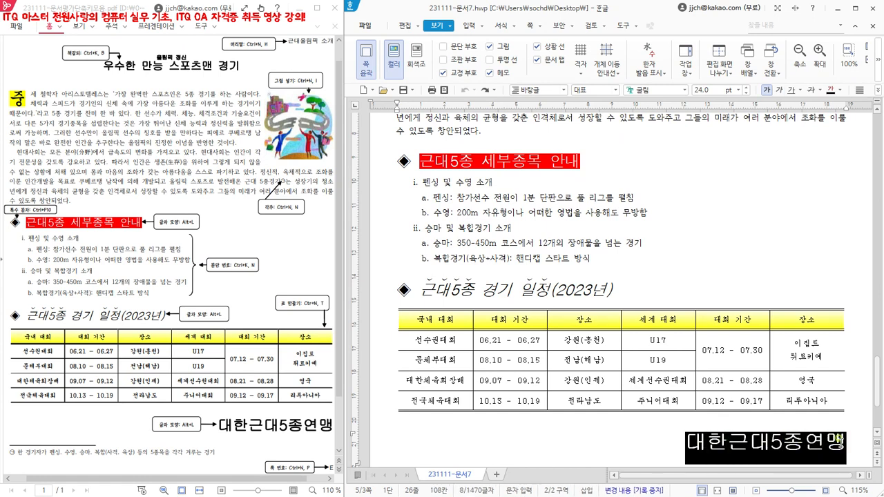
Review the basic character formatting (글자 모양) of the heading 근대5종 세부종목 안내 and close it without changing any setting.
click(596, 159)
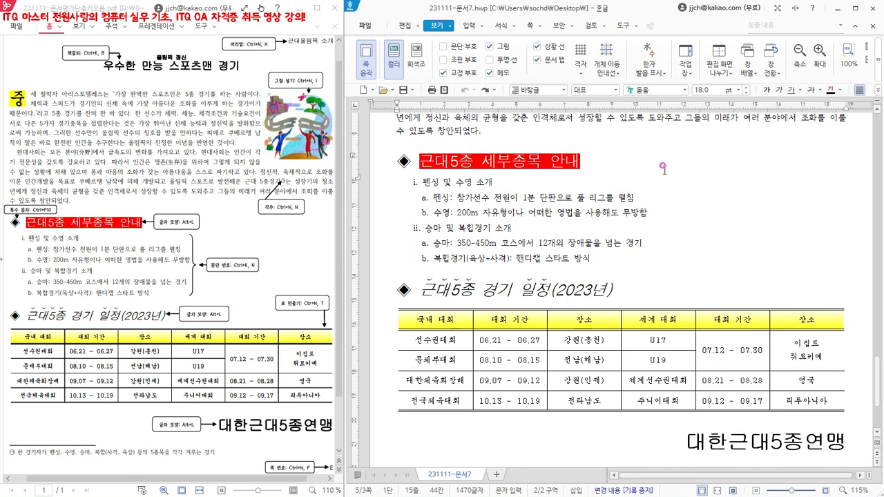
key(alt+l)
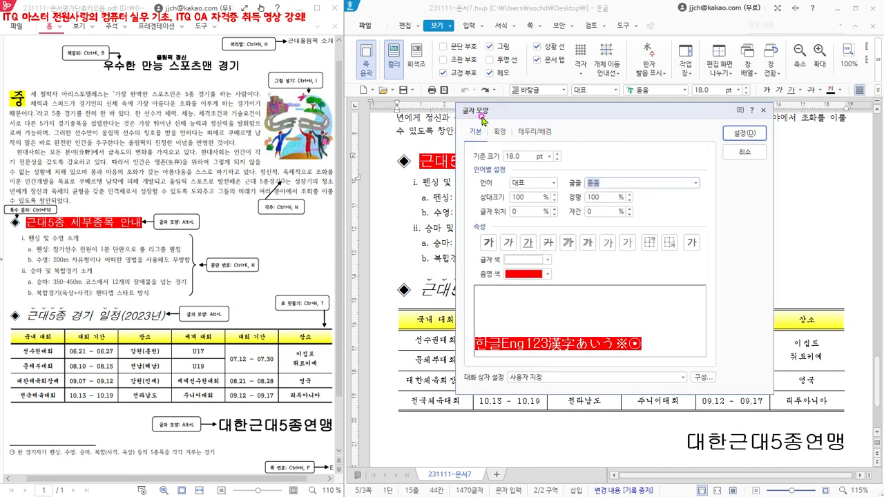
drag(576, 118, 682, 114)
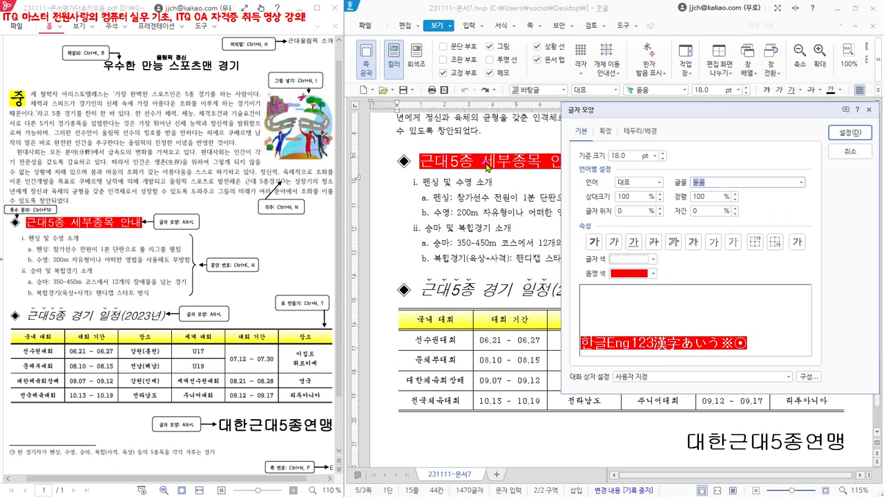
click(851, 132)
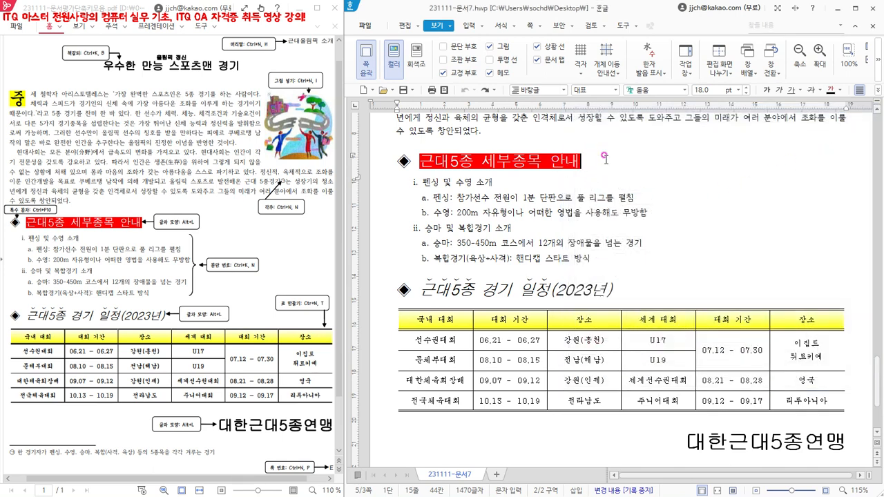
Try the curved emphasis mark (강조점) in the extended character formatting of the heading 근대5종 경기 일정(2023년), and cancel it.
click(616, 290)
key(alt+l)
drag(615, 120, 730, 124)
click(612, 141)
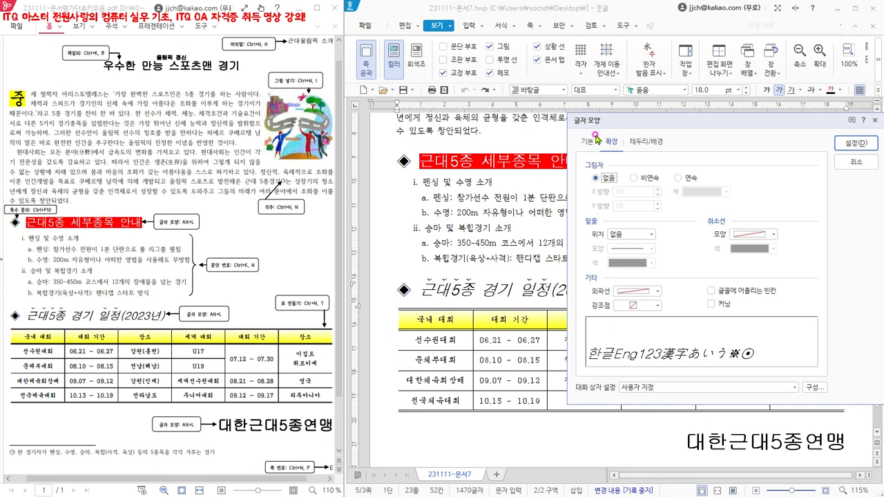
click(658, 305)
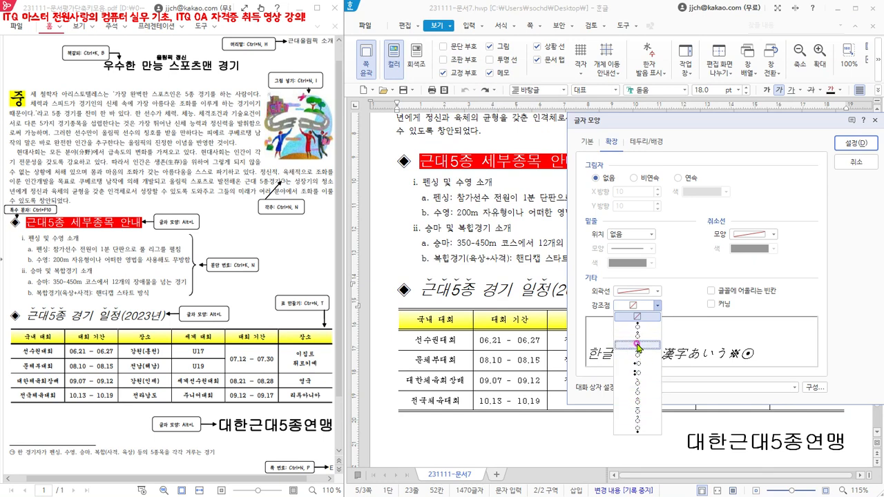
click(638, 346)
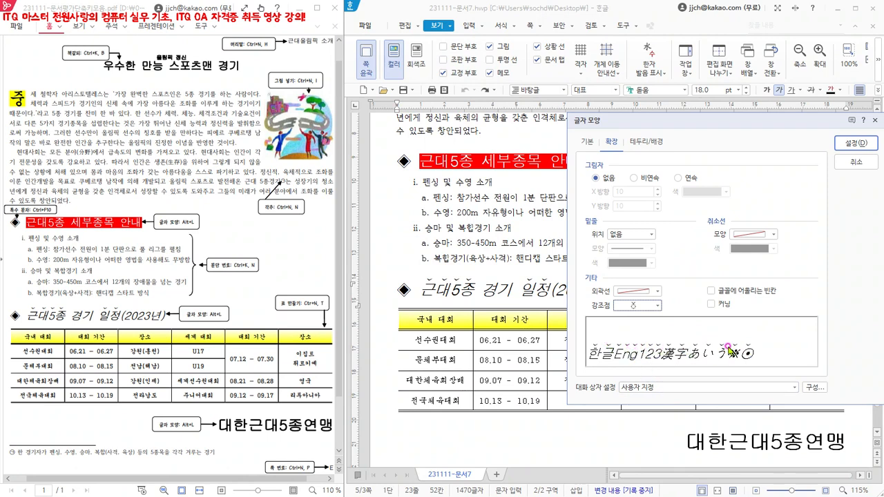
click(856, 161)
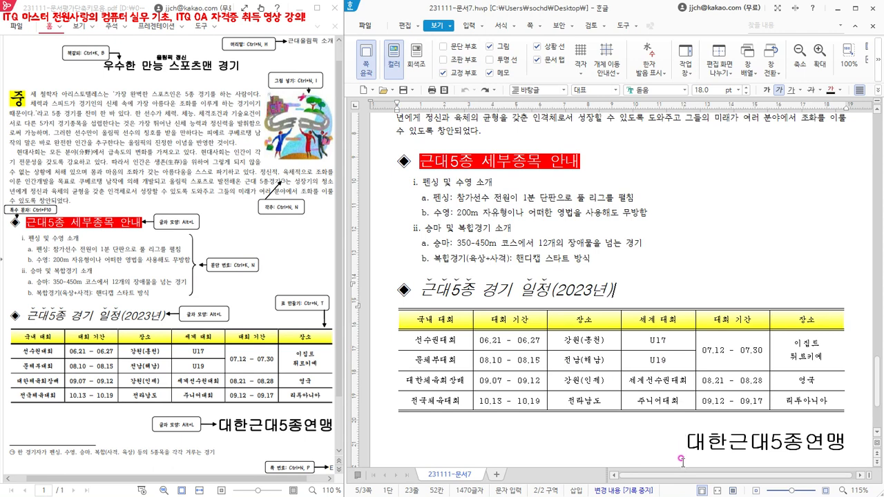
Review the extended and basic character formatting of the line 대한근대5종연맹, and cancel without changes.
click(679, 440)
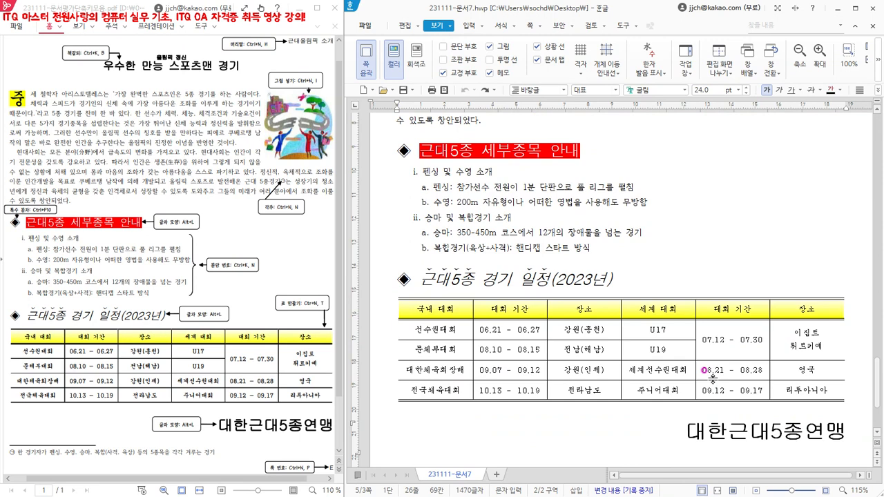
key(alt+l)
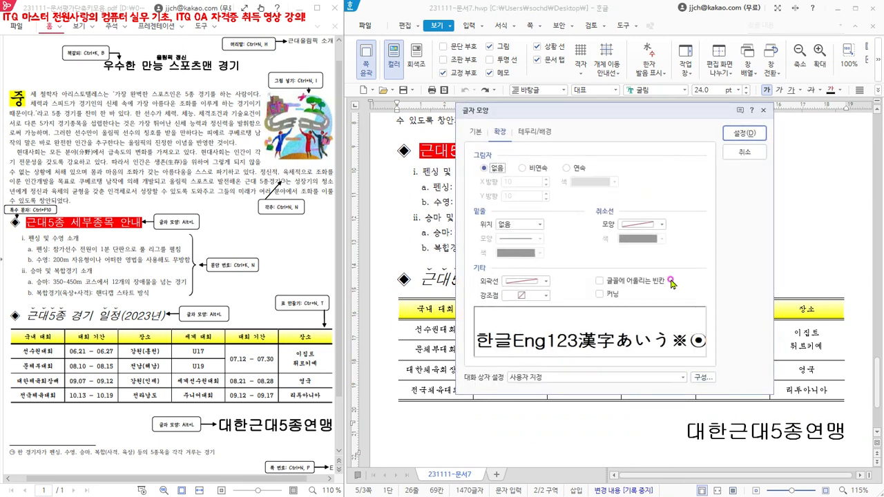
click(476, 133)
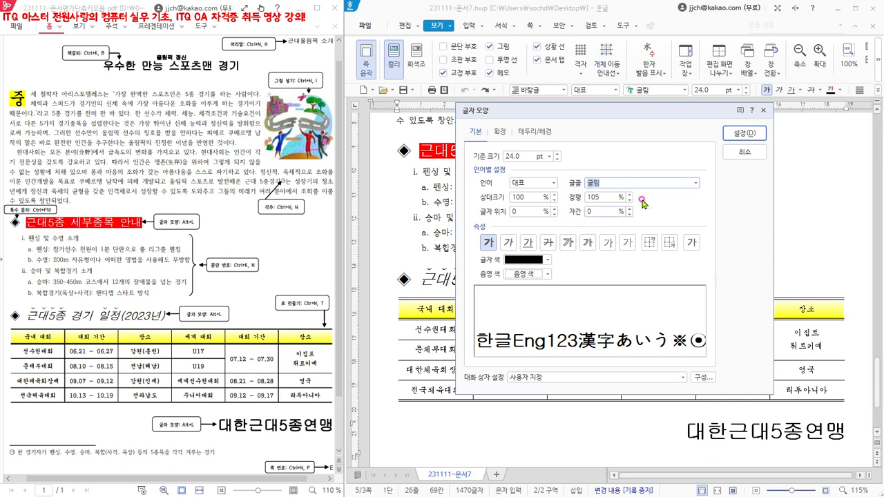
click(745, 151)
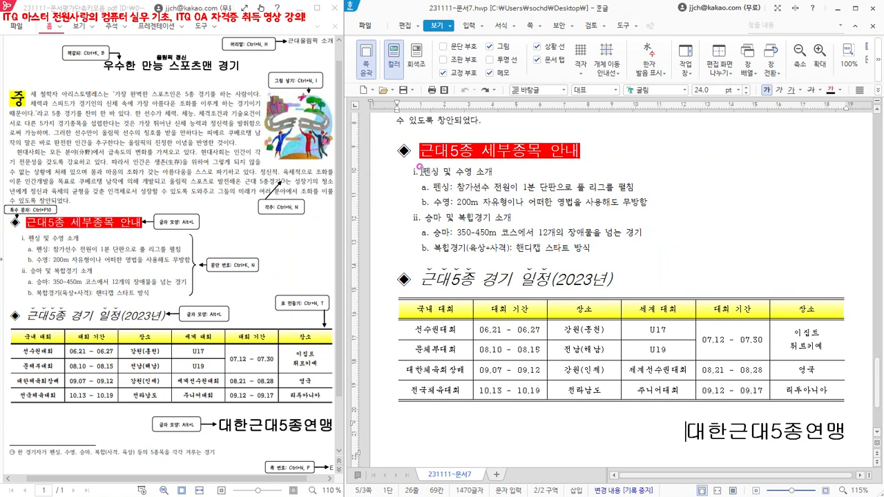
For the list from 펜싱 및 수영 소개 to 복합경기, review the custom paragraph numbering settings of levels 1 and 2, and cancel.
drag(421, 170, 622, 250)
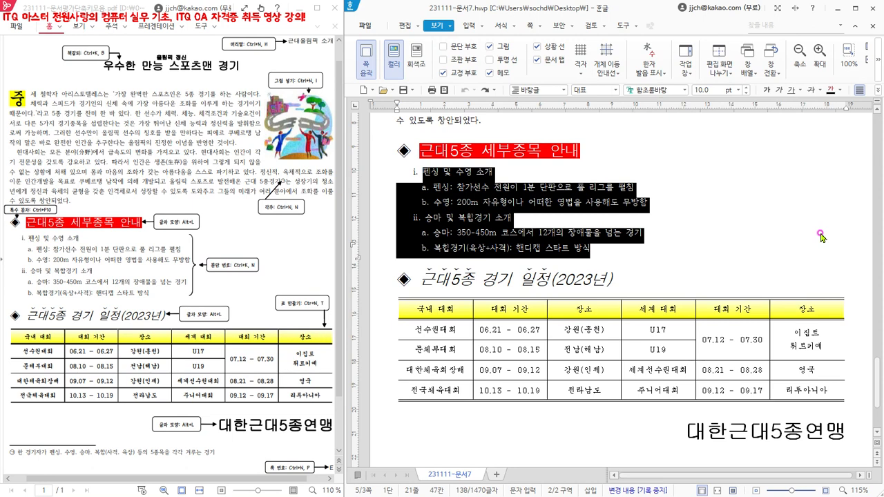
key(ctrl+k)
key(n)
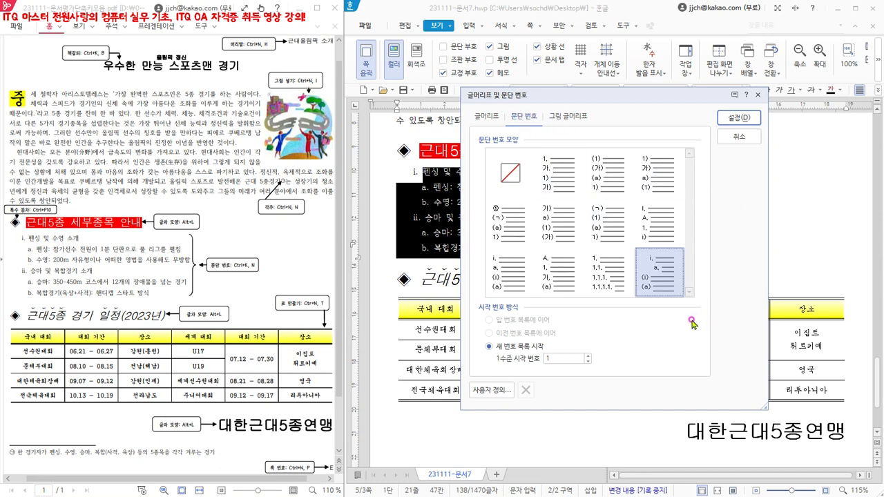
click(494, 395)
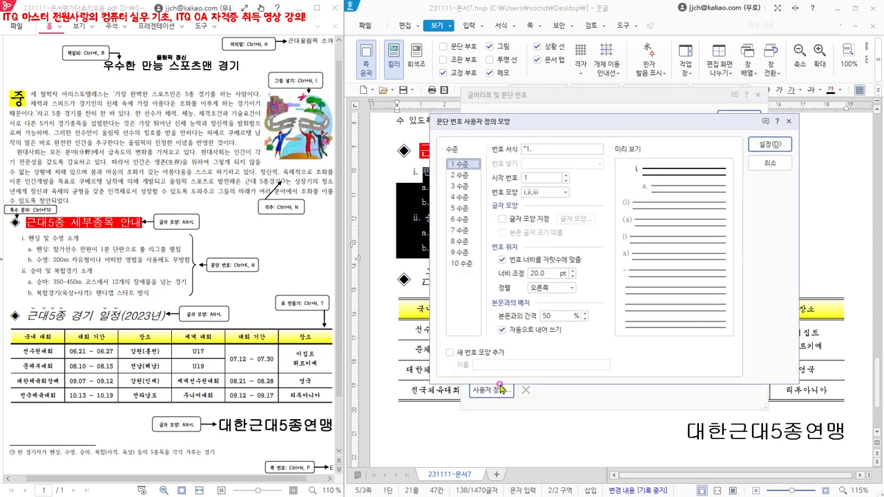
drag(547, 122, 603, 125)
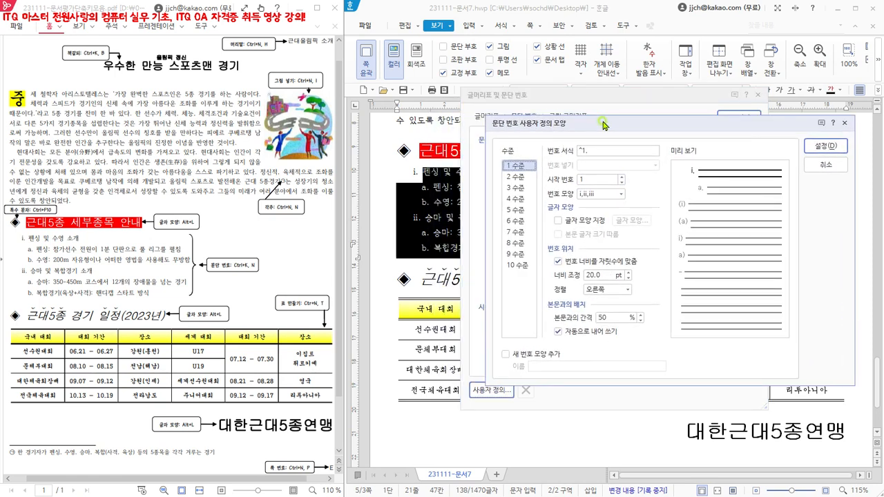
click(518, 181)
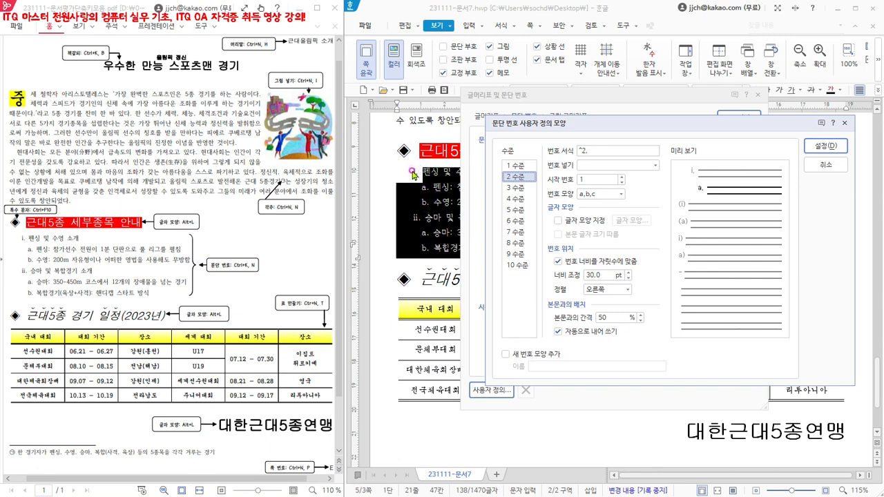
click(517, 166)
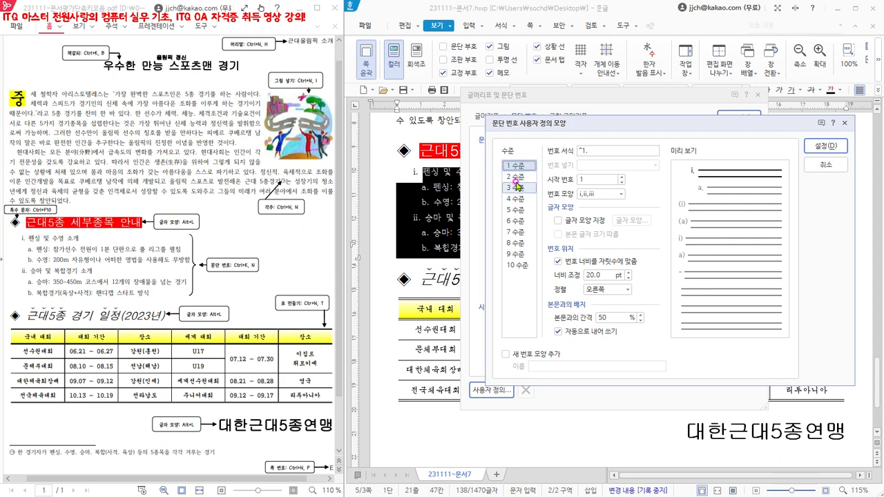
click(517, 177)
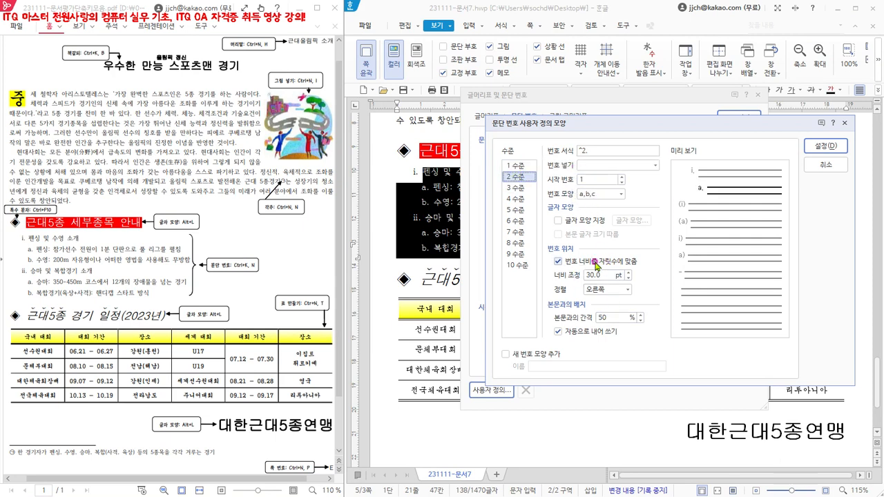
click(827, 166)
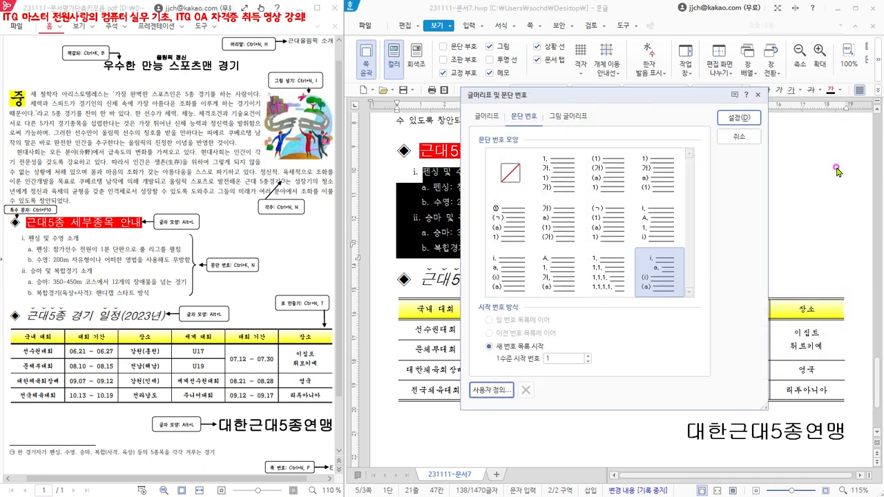
click(739, 136)
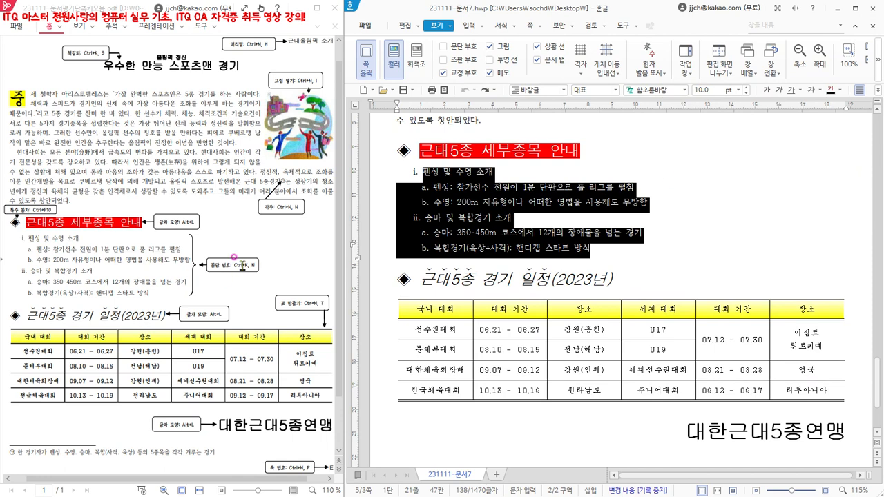
click(674, 264)
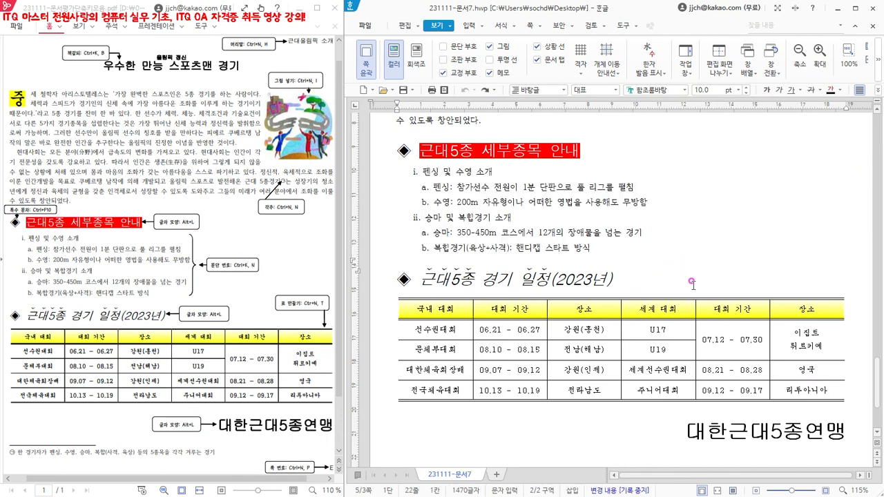
Review the table creation (표 만들기) options at the end of the heading 근대5종 경기 일정(2023년), and cancel.
click(662, 280)
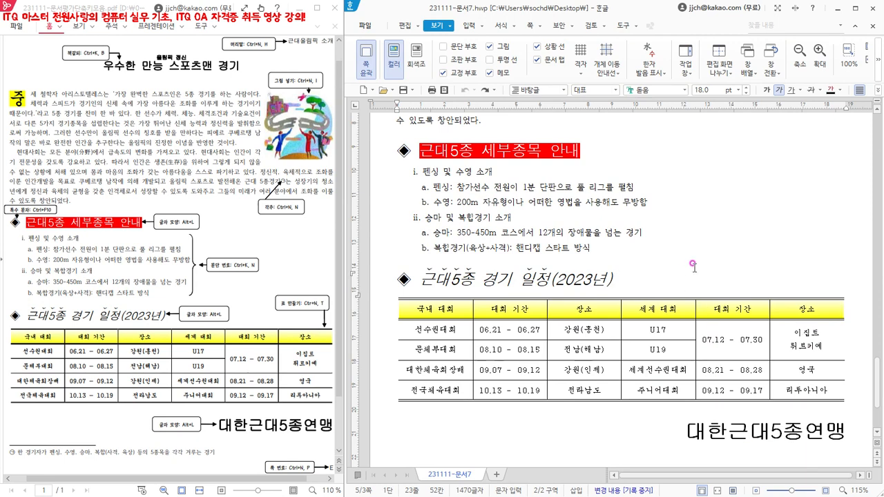
key(ctrl+n)
key(t)
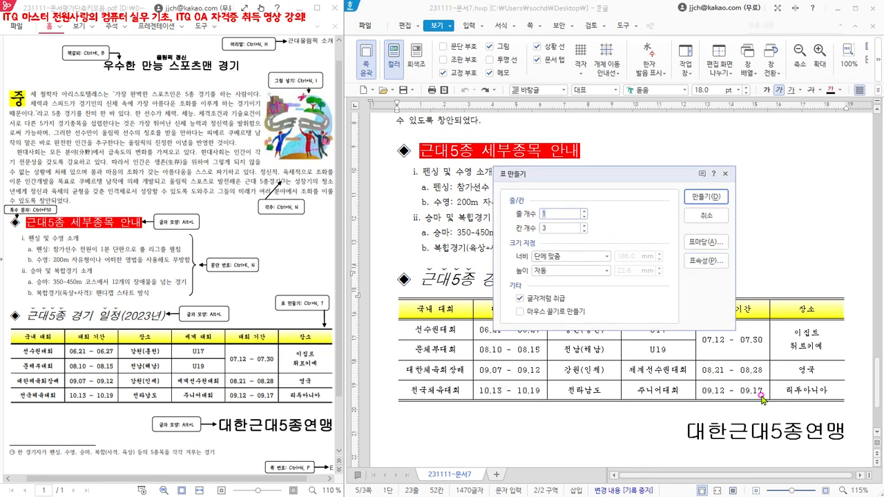
drag(641, 176, 651, 141)
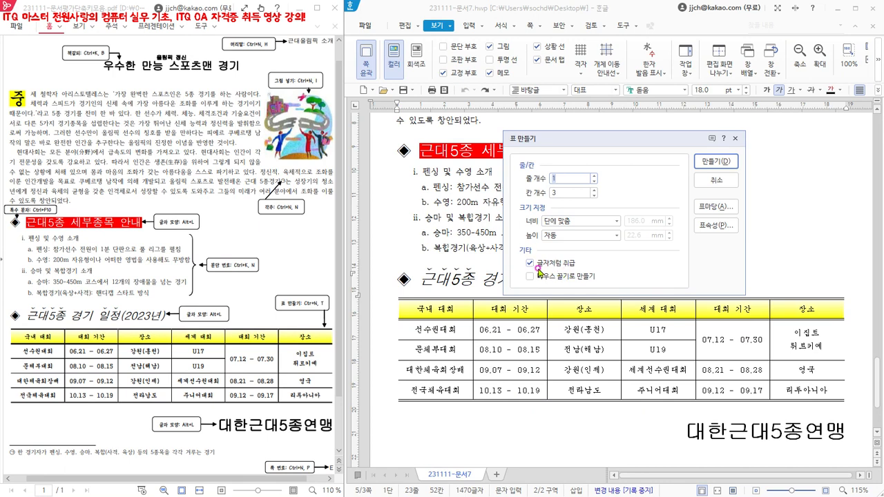
click(718, 181)
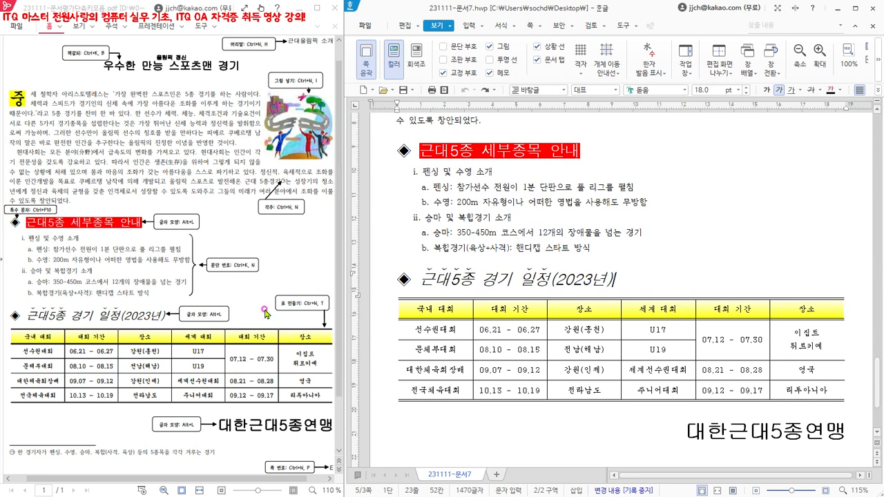
Review the gradient background fill (그러데이션) of the schedule table's header row, and cancel without changes.
drag(426, 309, 820, 320)
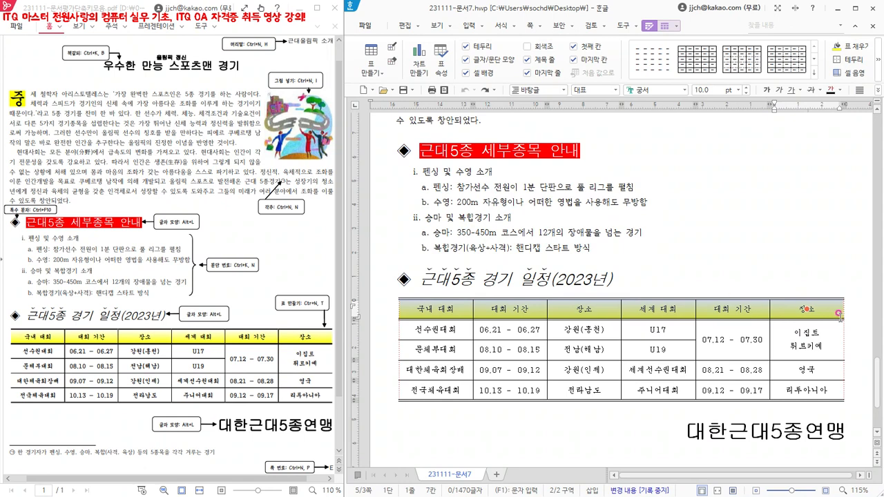
key(c)
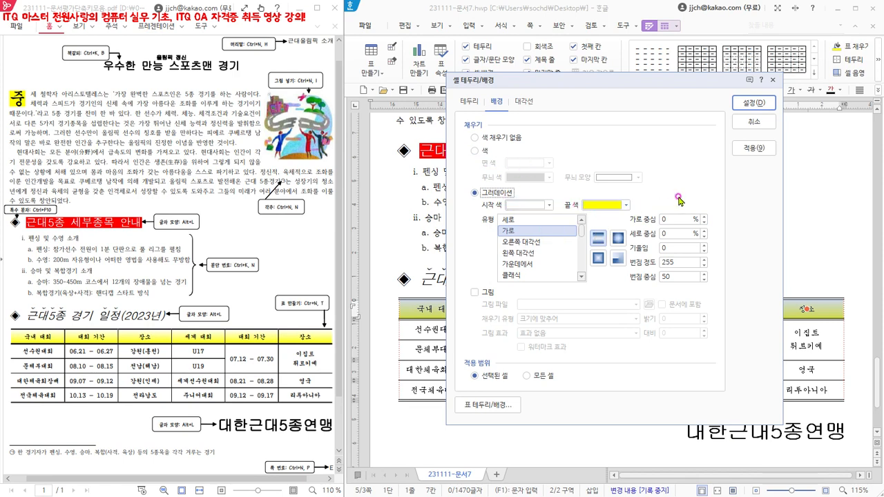
click(756, 122)
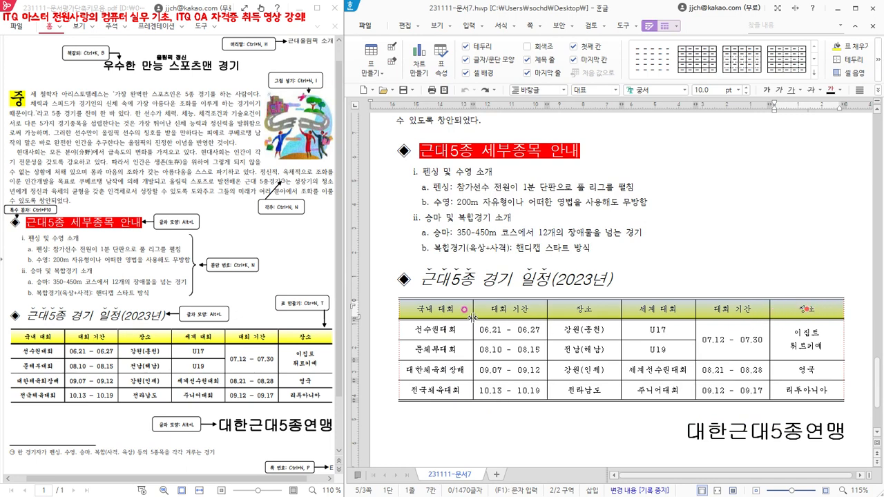
Review the line type and thickness options in the cell border settings for the whole schedule table, and cancel without changes.
drag(441, 302, 809, 396)
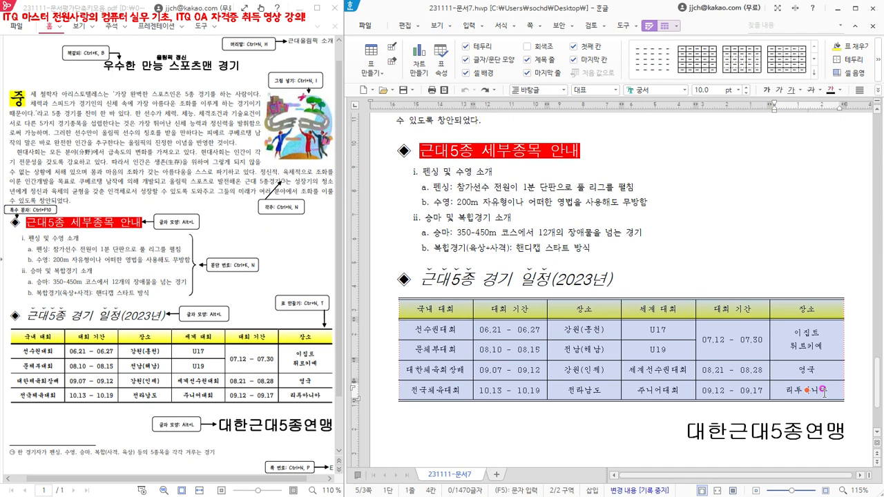
key(l)
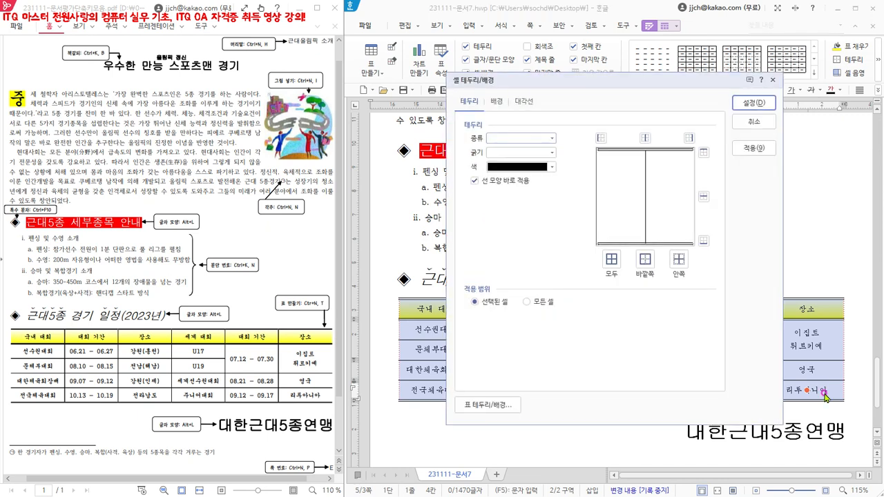
click(552, 139)
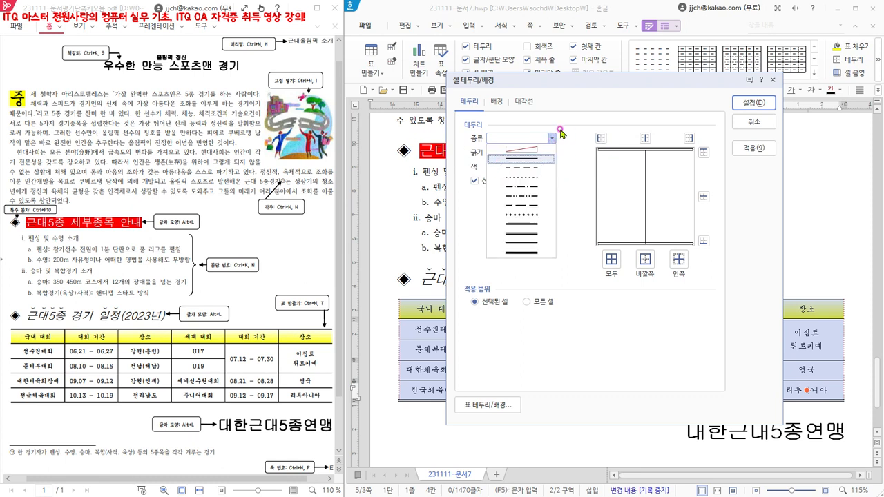
click(566, 125)
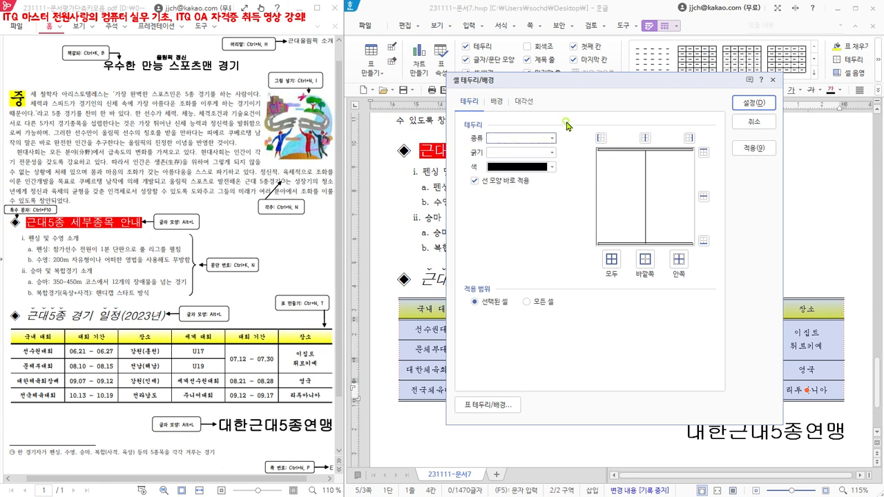
click(551, 153)
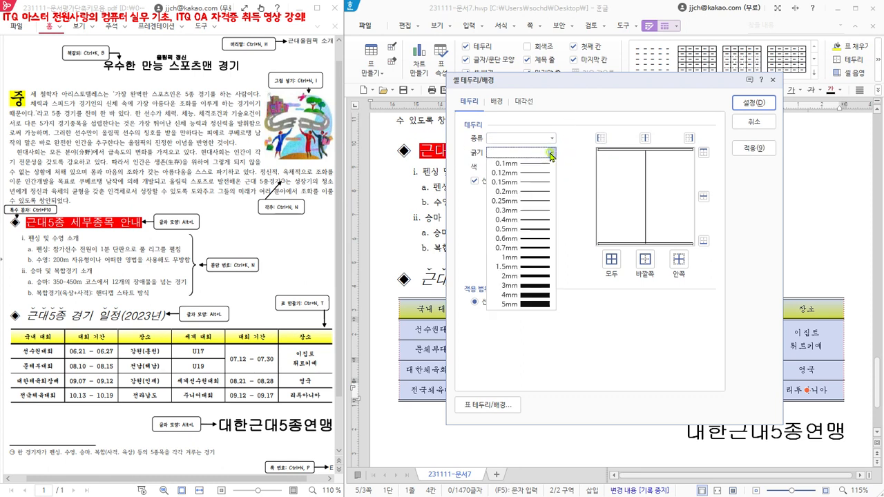
click(585, 188)
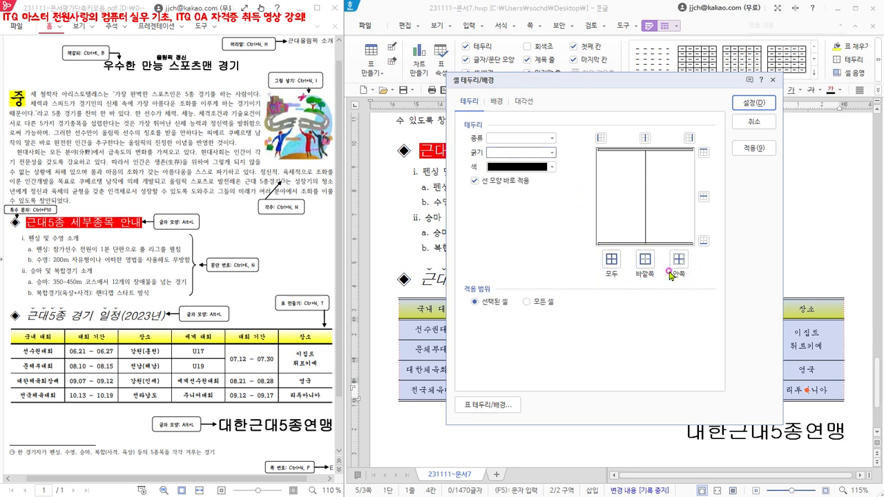
click(552, 139)
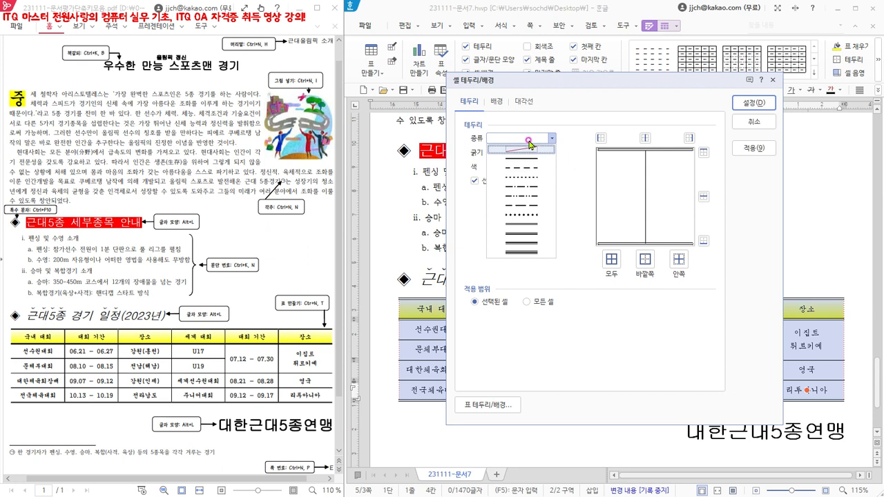
click(604, 338)
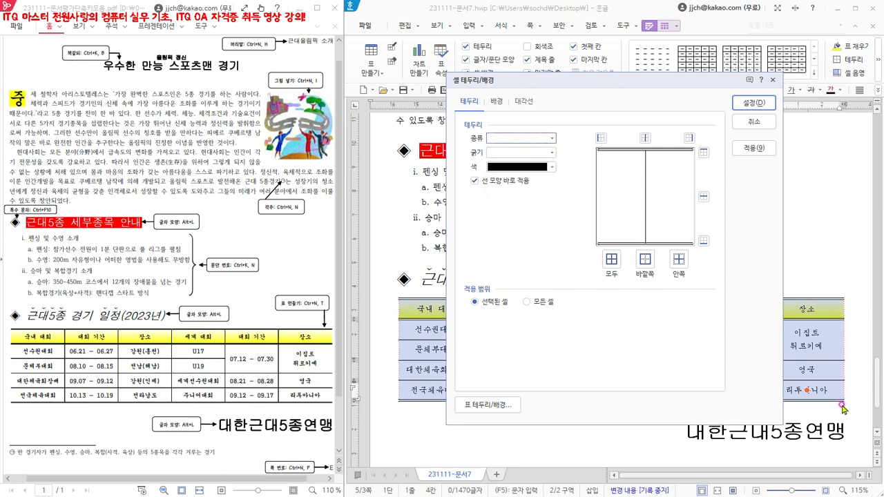
click(758, 124)
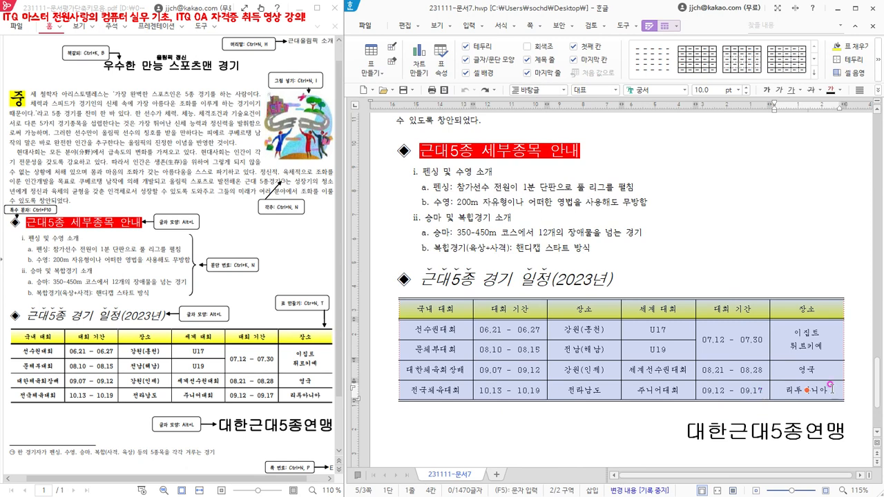
click(668, 277)
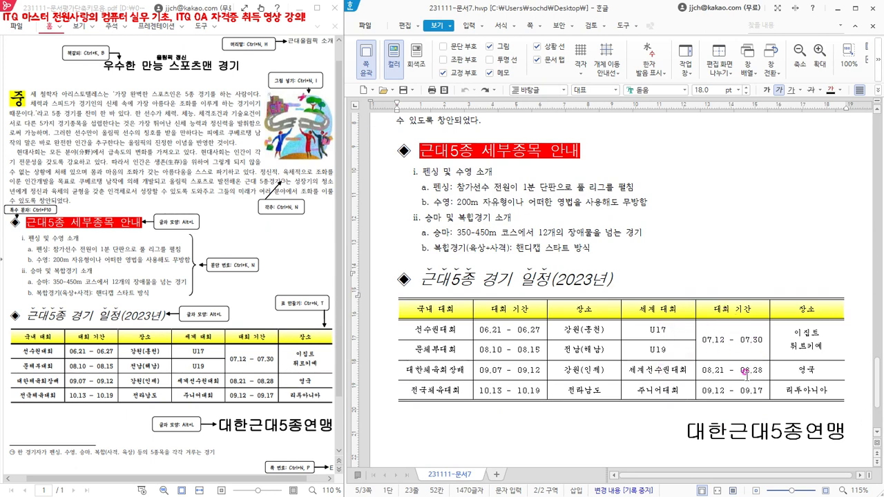
Merge the U17 and U19 cells in the 세계 대회 column, and undo the merge.
drag(668, 330, 681, 351)
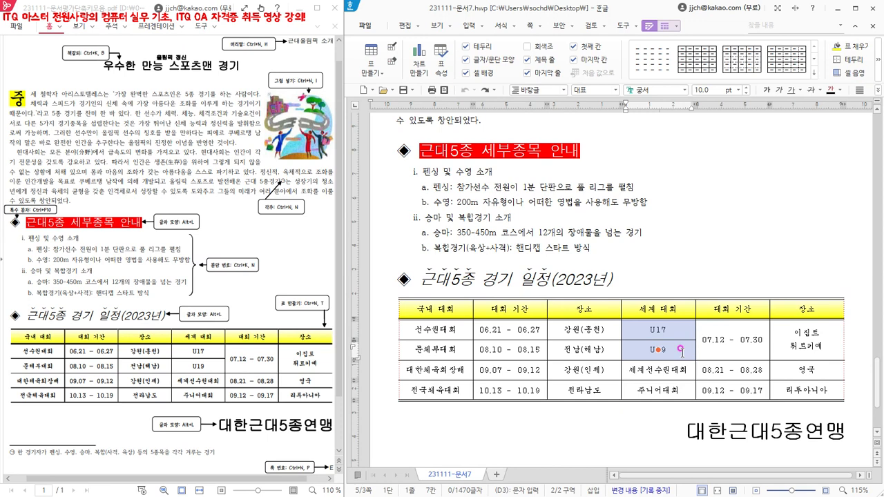
key(m)
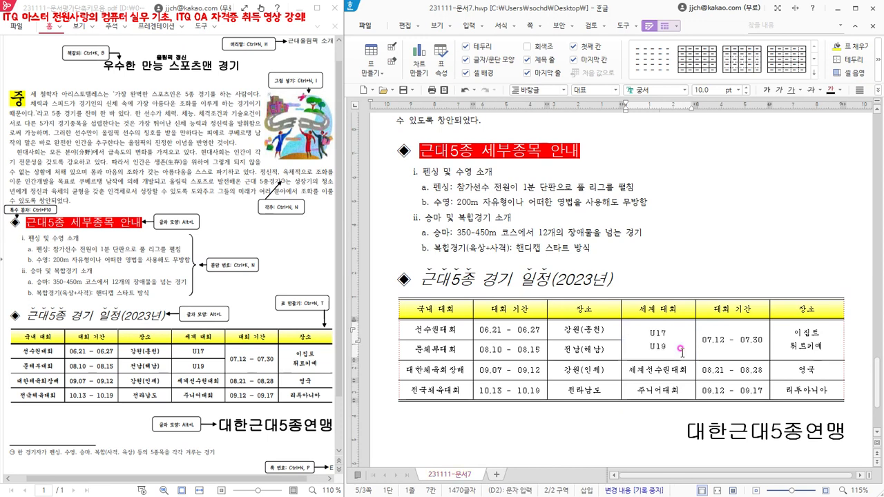
click(464, 90)
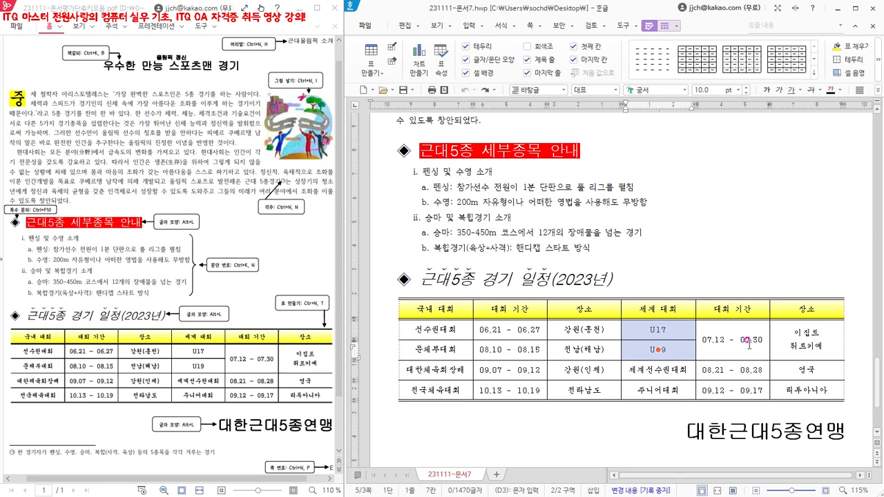
Review the cell splitting (셀 나누기) options for the merged cell 07.12 - 07.30, and cancel without splitting.
key(Right)
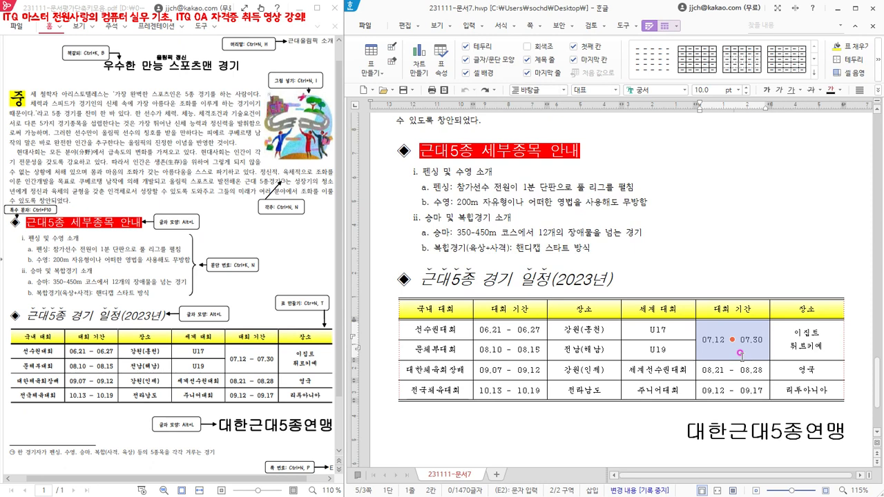
key(s)
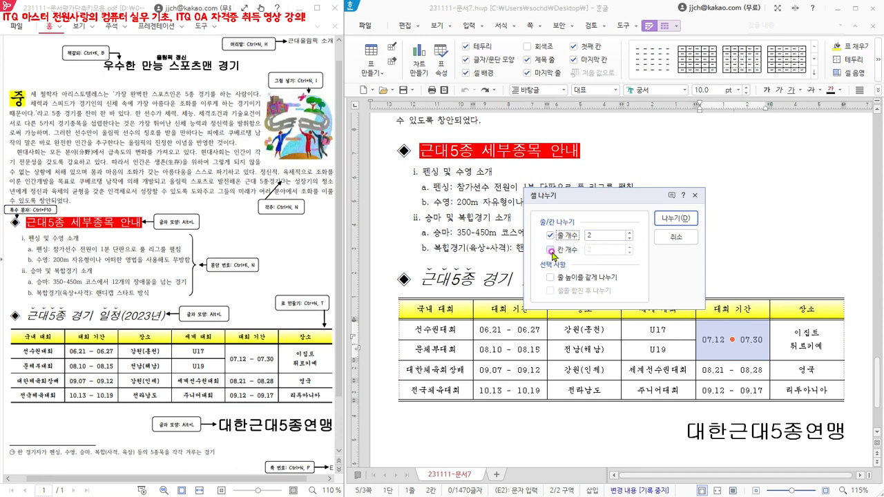
click(675, 237)
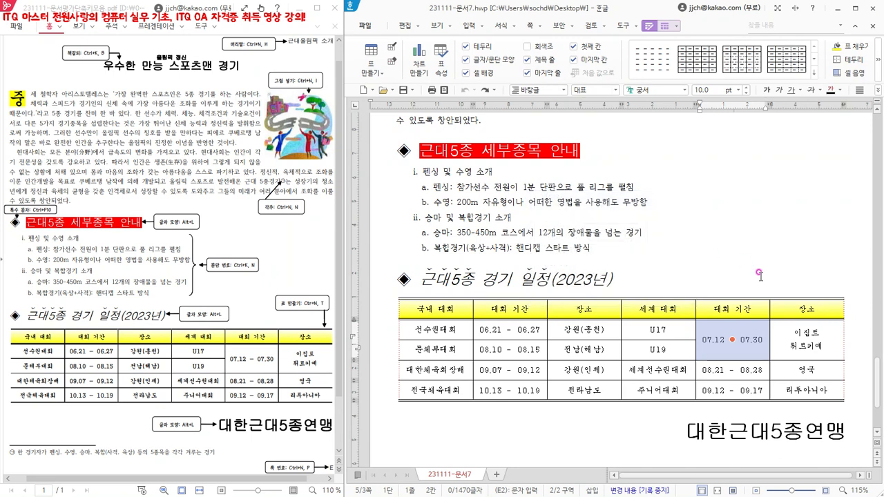
click(655, 279)
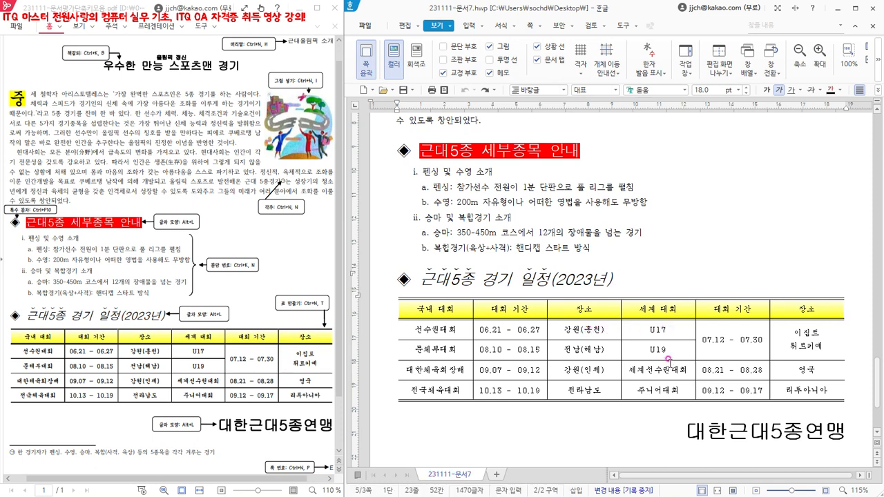
Select the cell 07.12 - 07.30 as a block, extend the selection through 09.12 - 09.17, and clear it.
click(738, 340)
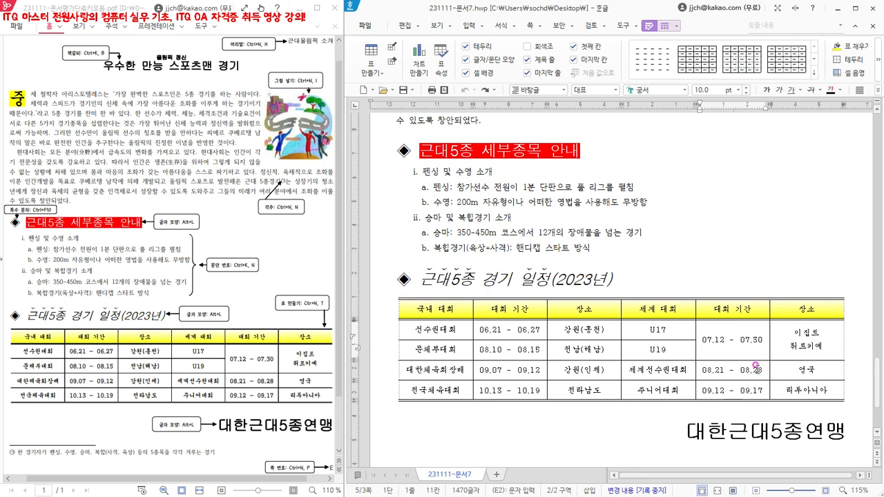
key(F5)
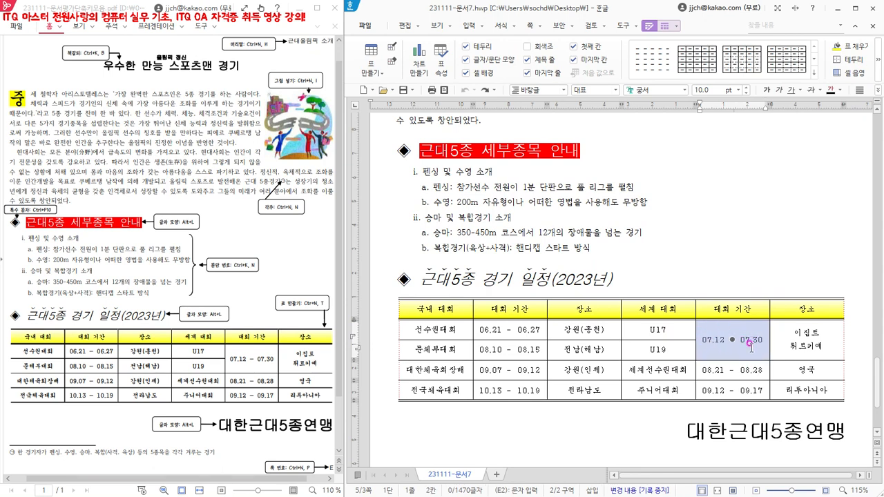
drag(749, 343, 751, 388)
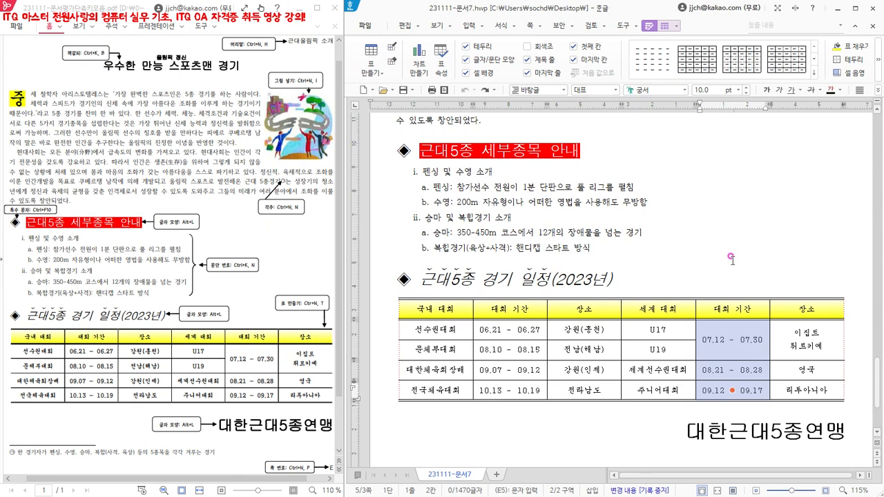
click(689, 274)
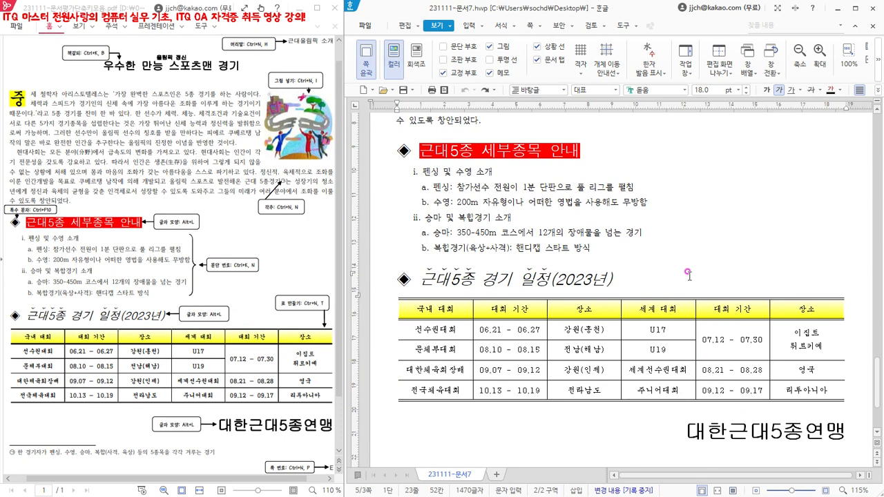
Review the page numbering (쪽 번호 매기기) settings from the line 대한근대5종연맹, cancel, and return to the page header.
scroll(689, 274, down, 3)
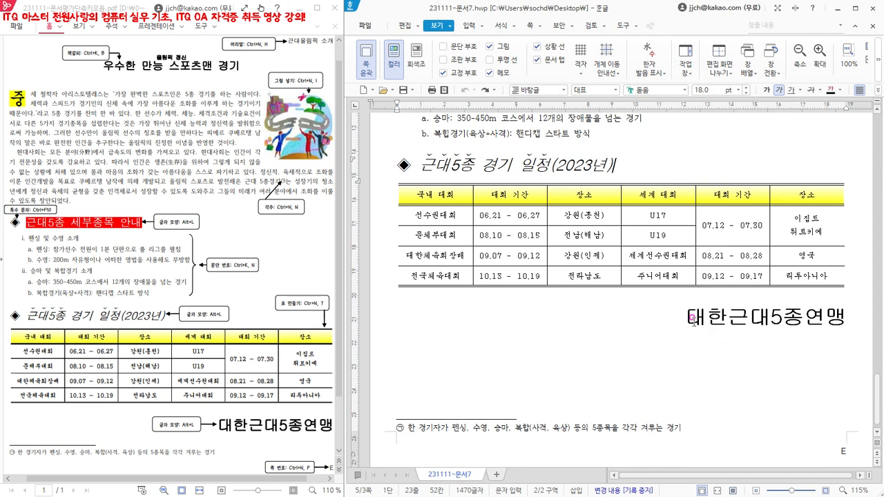
click(684, 316)
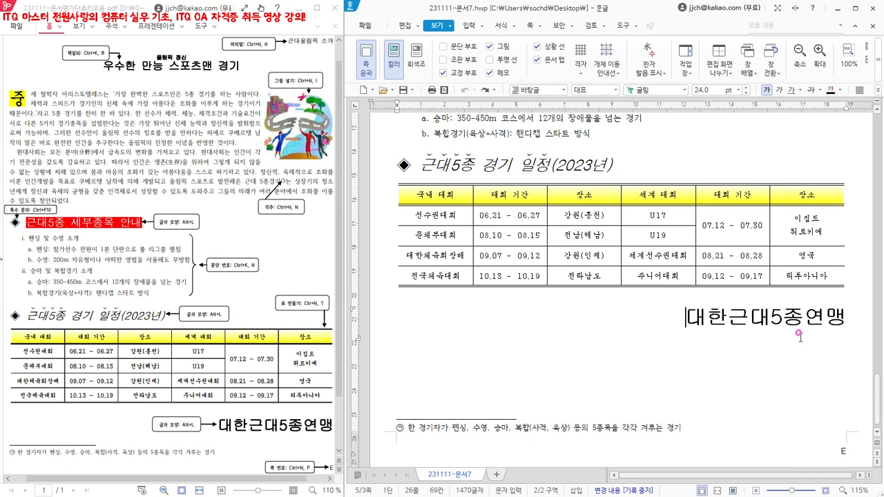
key(ctrl+n)
key(p)
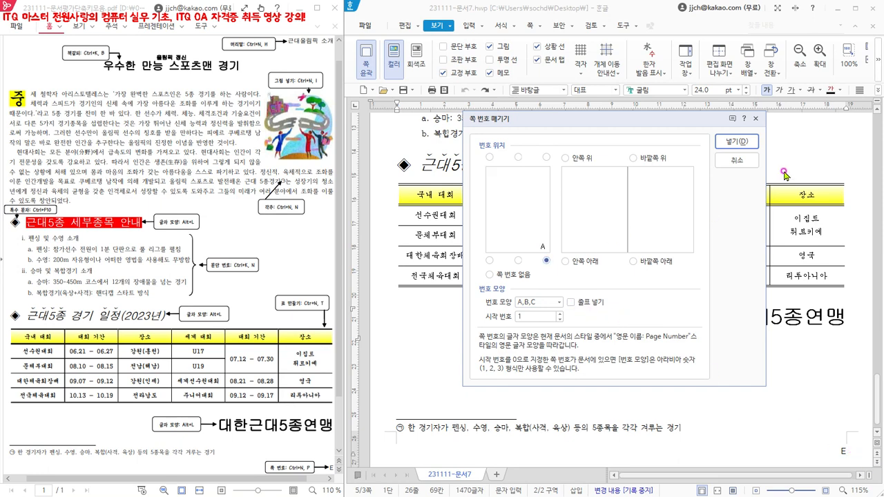
click(736, 160)
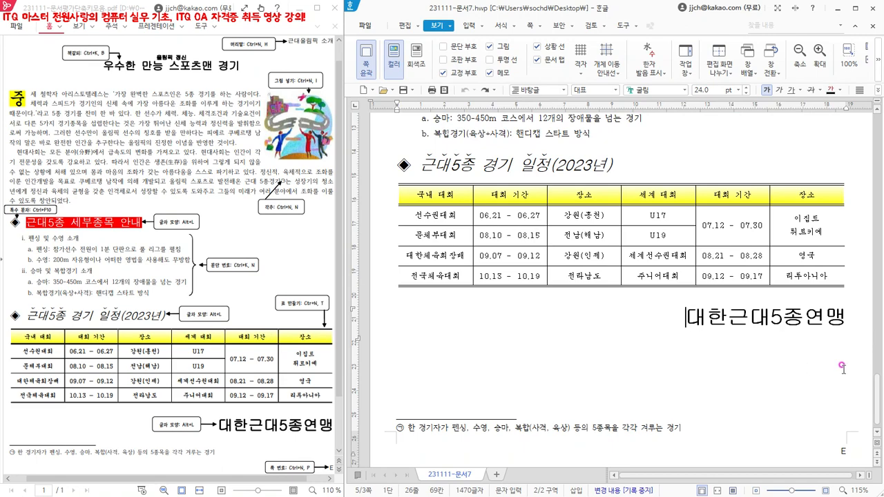
drag(879, 404, 882, 355)
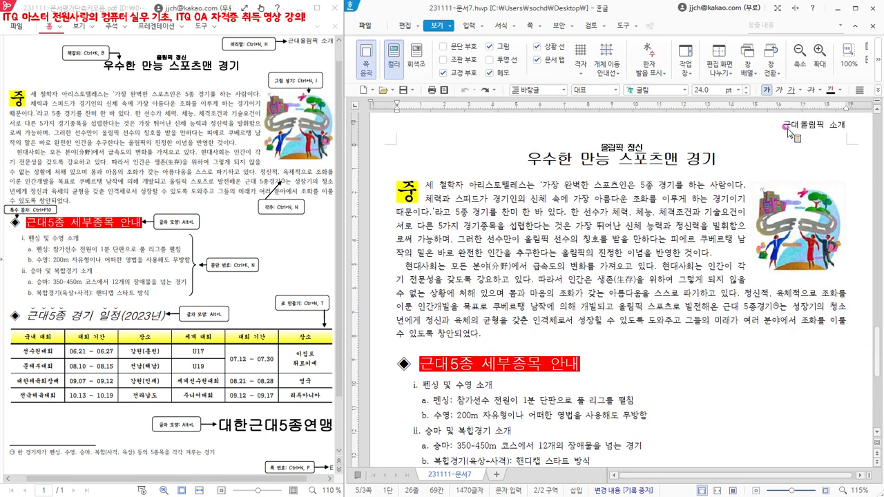